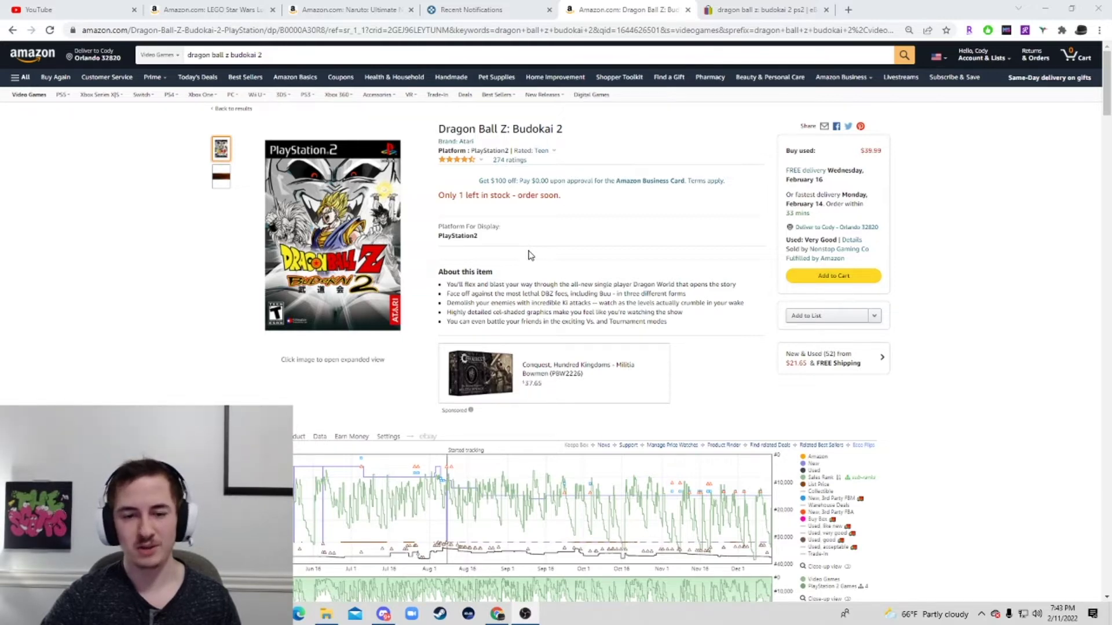
Step: Scroll through Keepa's one-year price, sales-rank and offer-count history for Budokai 2 PS2
scroll(530, 256, "down", 1)
scroll(536, 260, "up", 1)
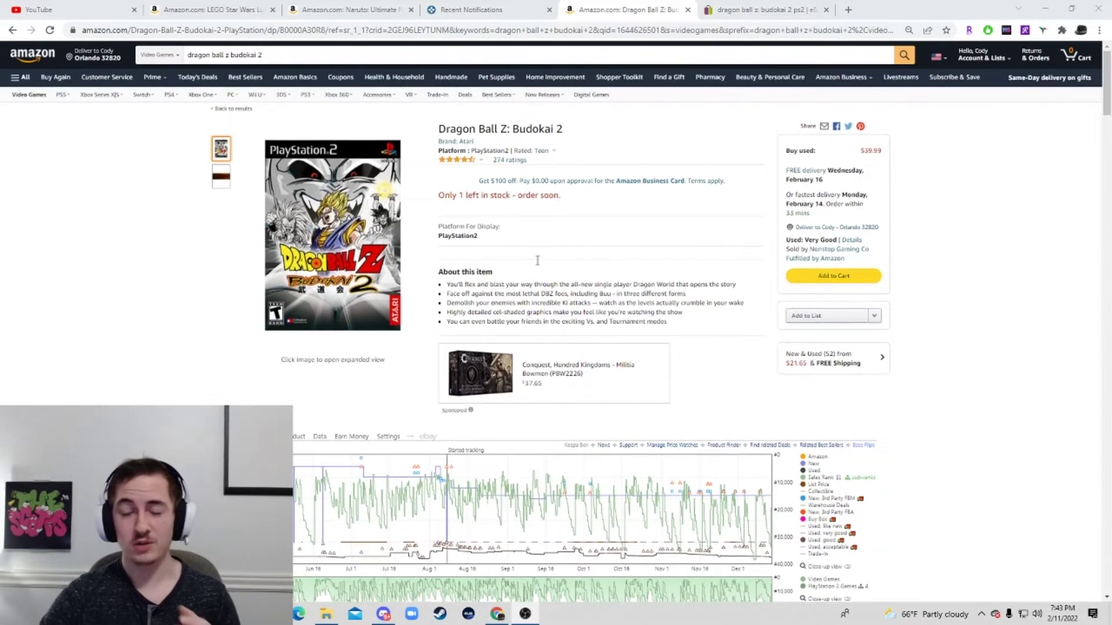
scroll(538, 258, "down", 3)
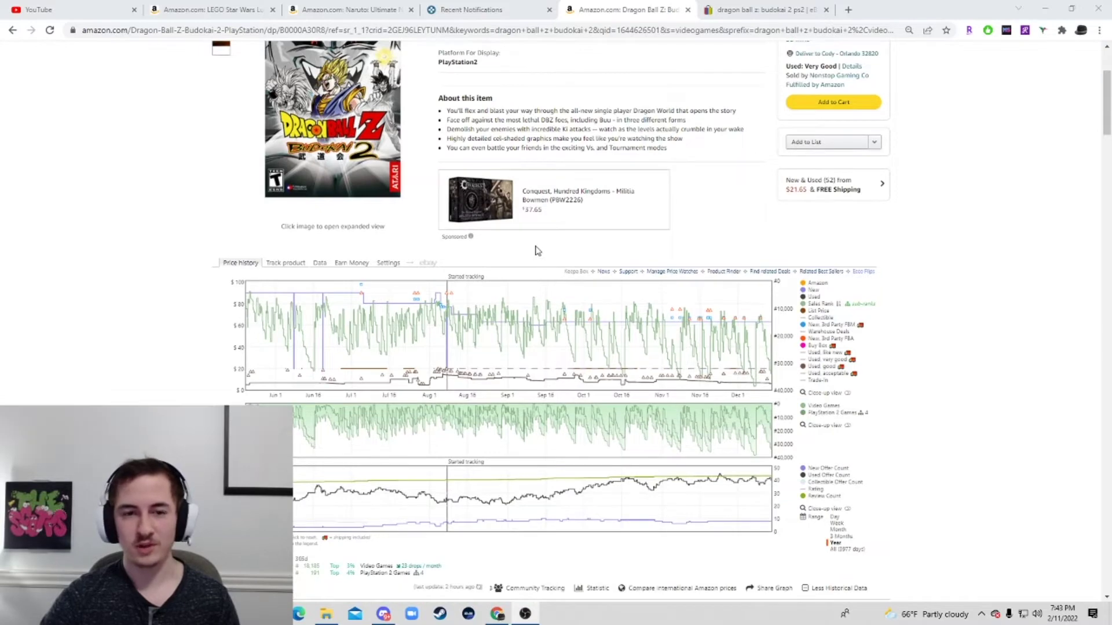
scroll(521, 273, "down", 1)
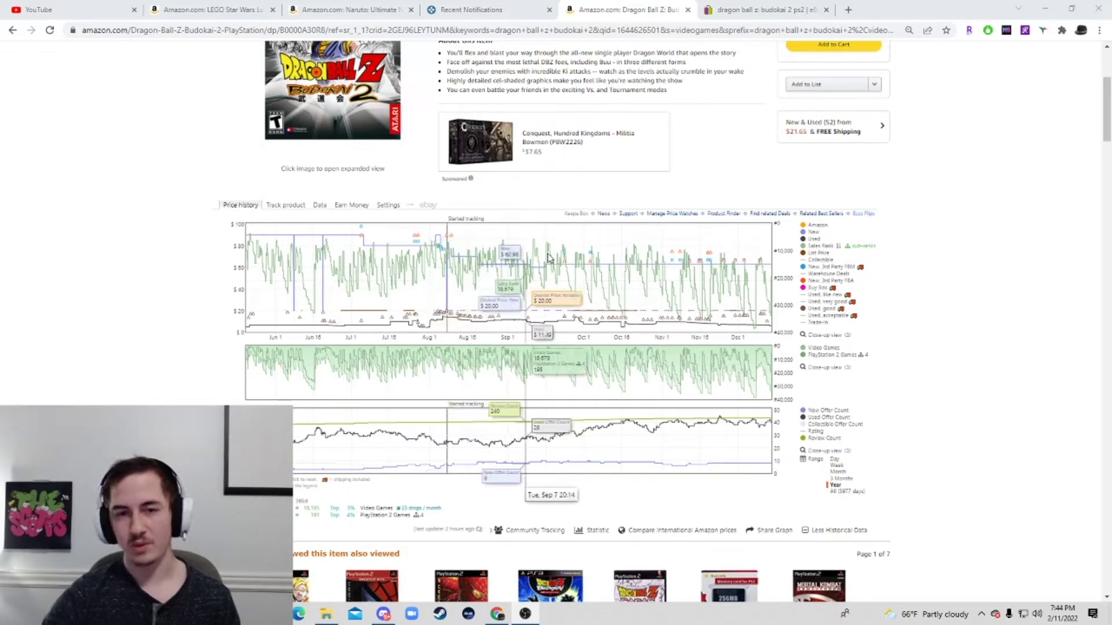
scroll(509, 328, "up", 2)
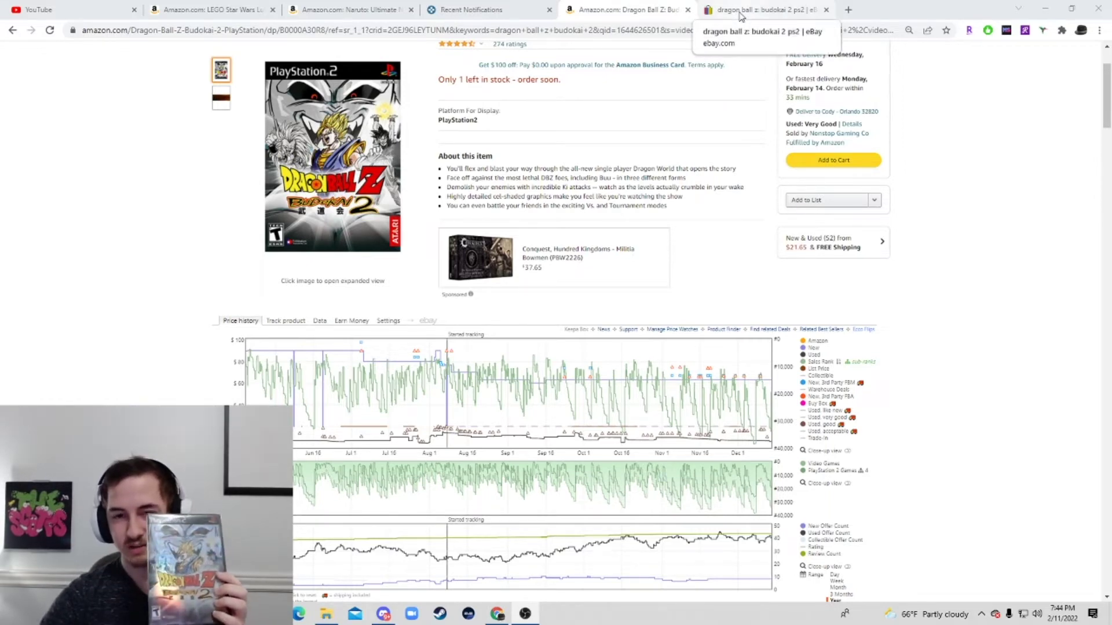
Step: Switch to the eBay tab for Dragon Ball Z: Budokai 2 PS2
left_click(739, 14)
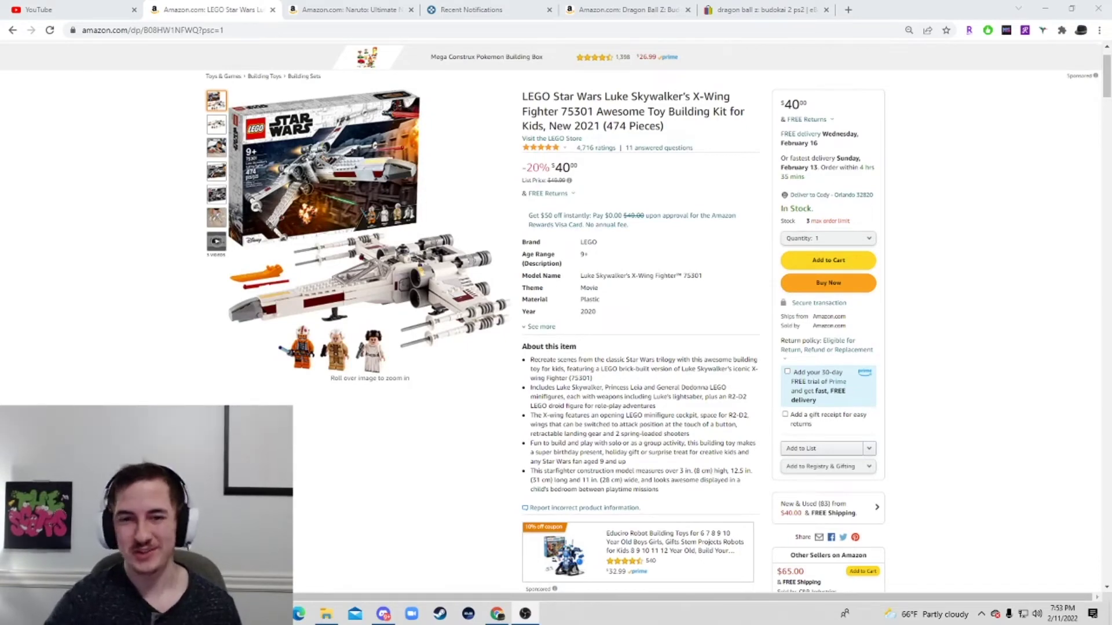
scroll(624, 270, "down", 3)
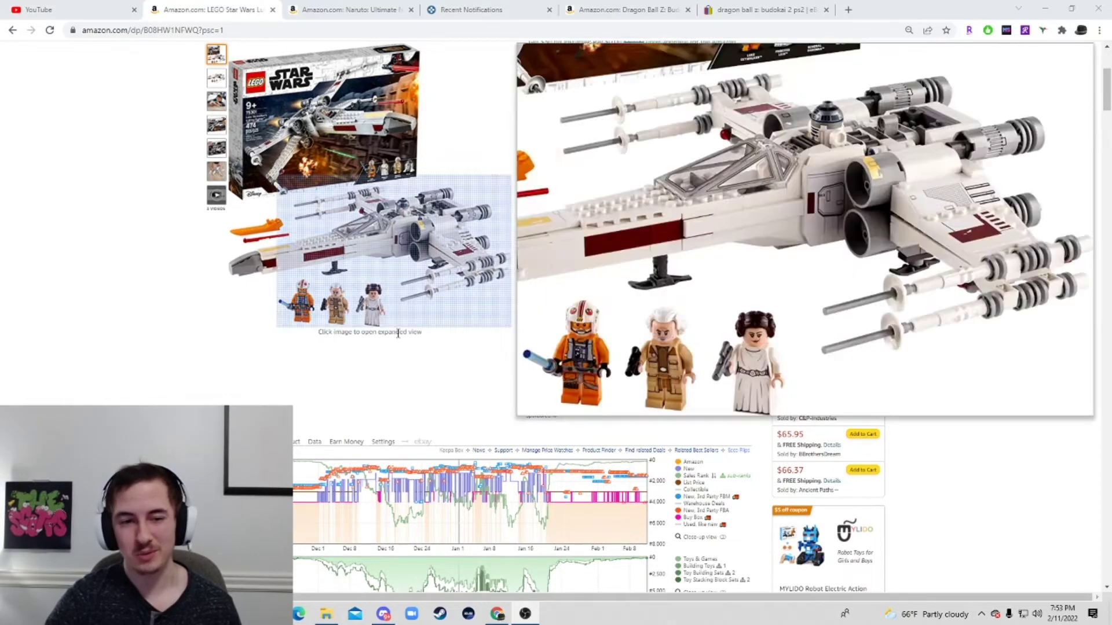
scroll(349, 314, "down", 2)
scroll(347, 313, "down", 2)
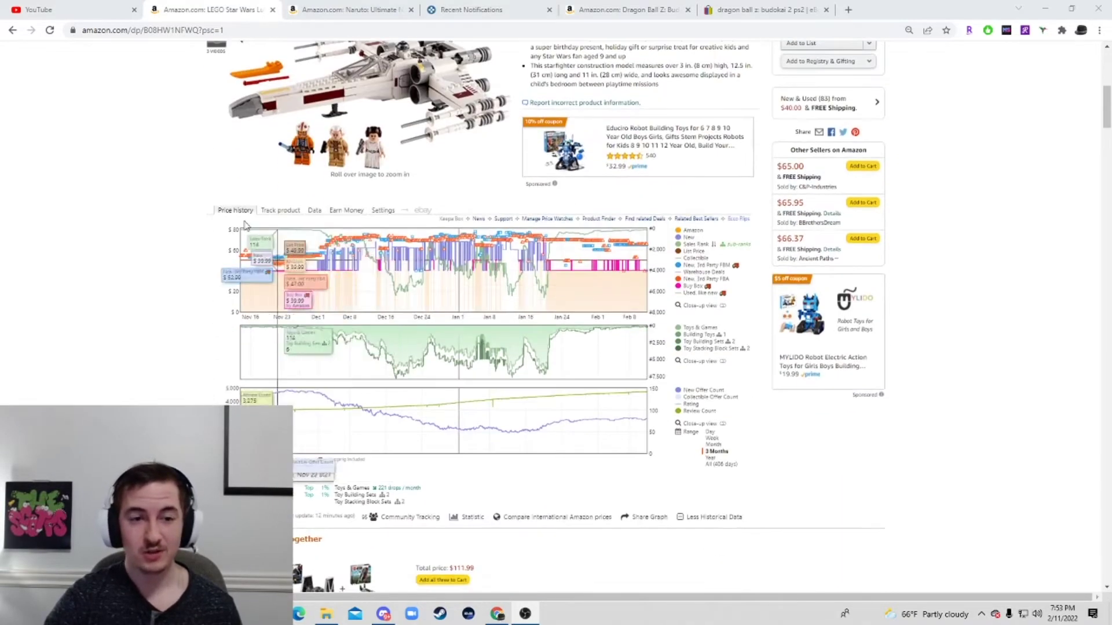
scroll(247, 227, "up", 1)
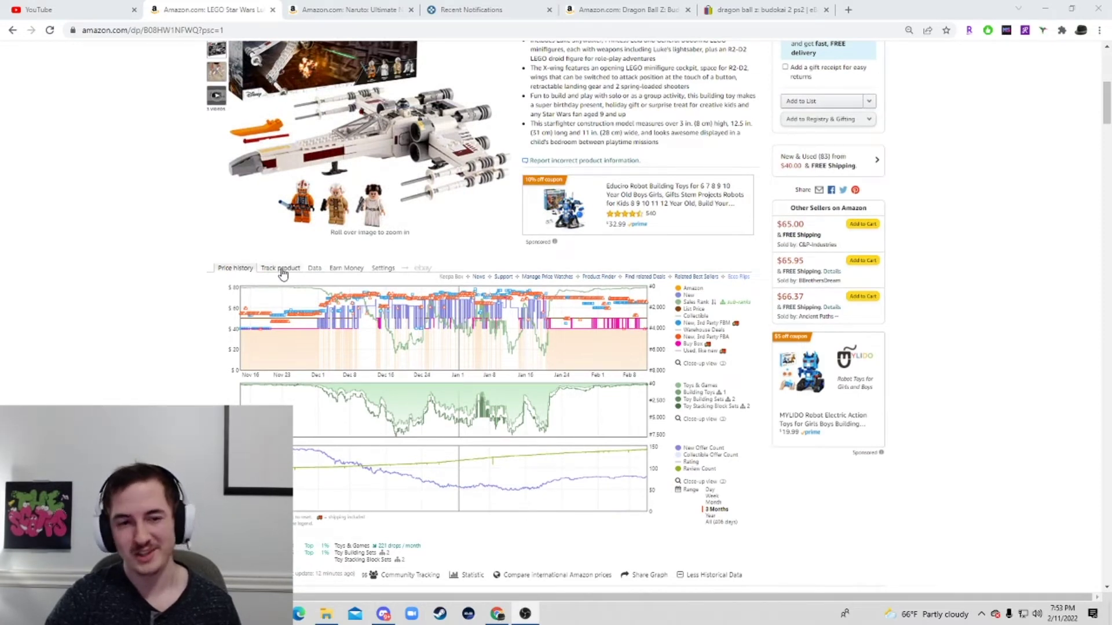
Step: Open Keepa's Track product form for the X-Wing set and locate the Amazon price field
left_click(281, 269)
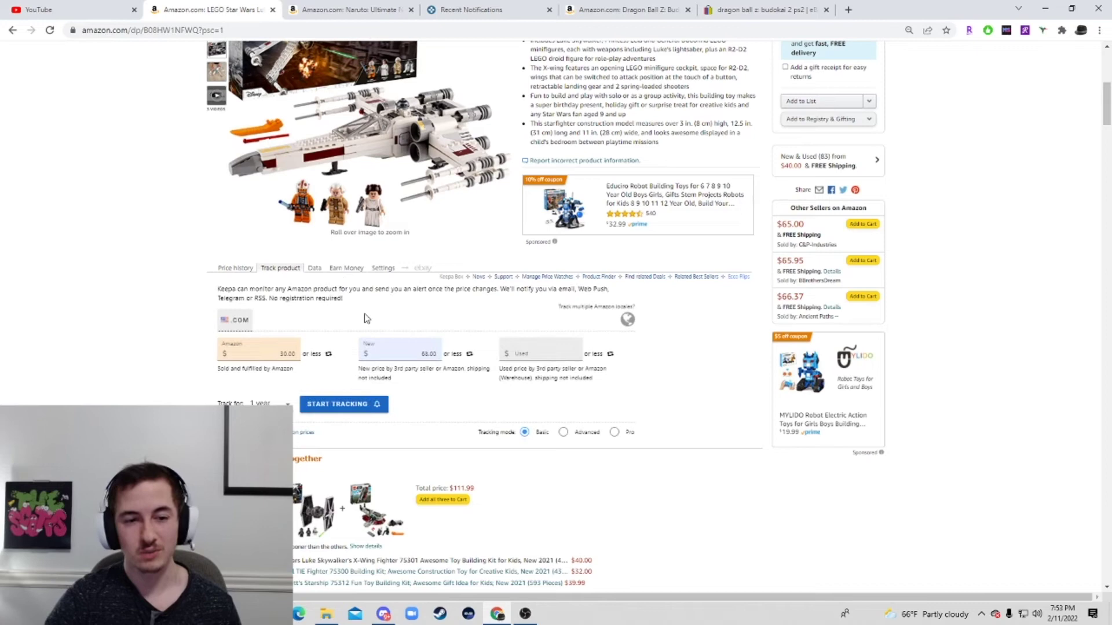
scroll(365, 318, "down", 2)
scroll(347, 321, "up", 2)
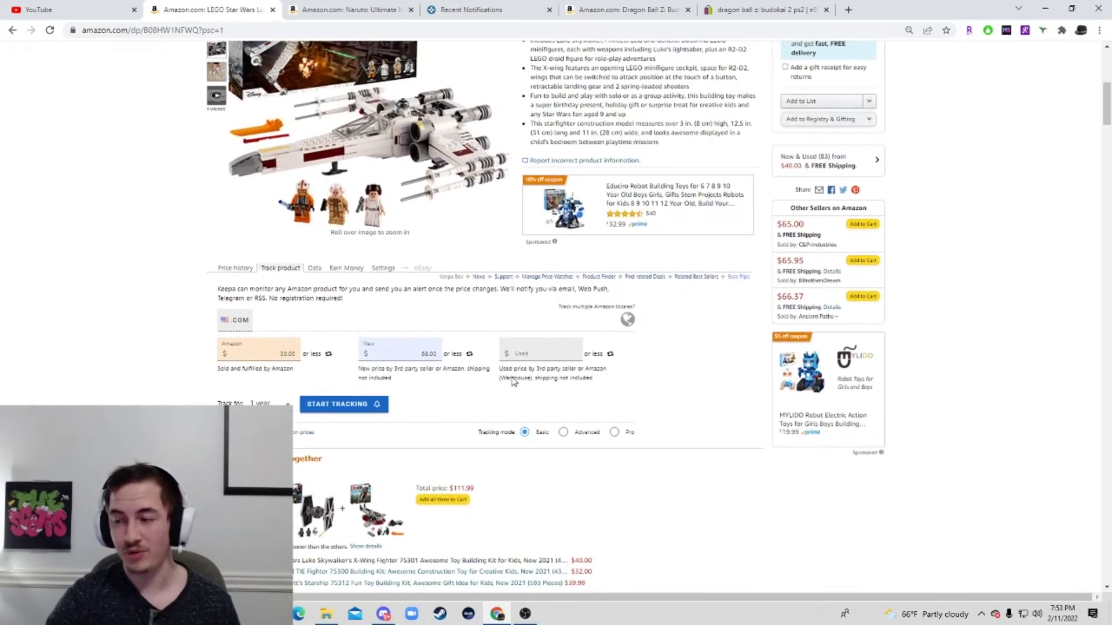
scroll(320, 375, "down", 1)
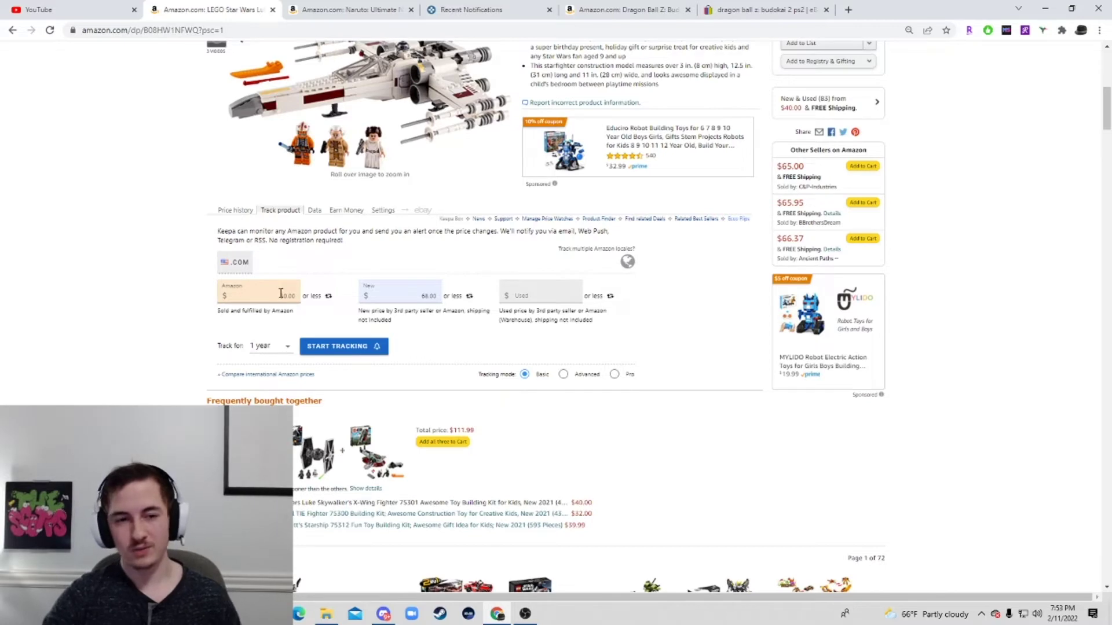
left_click(277, 296)
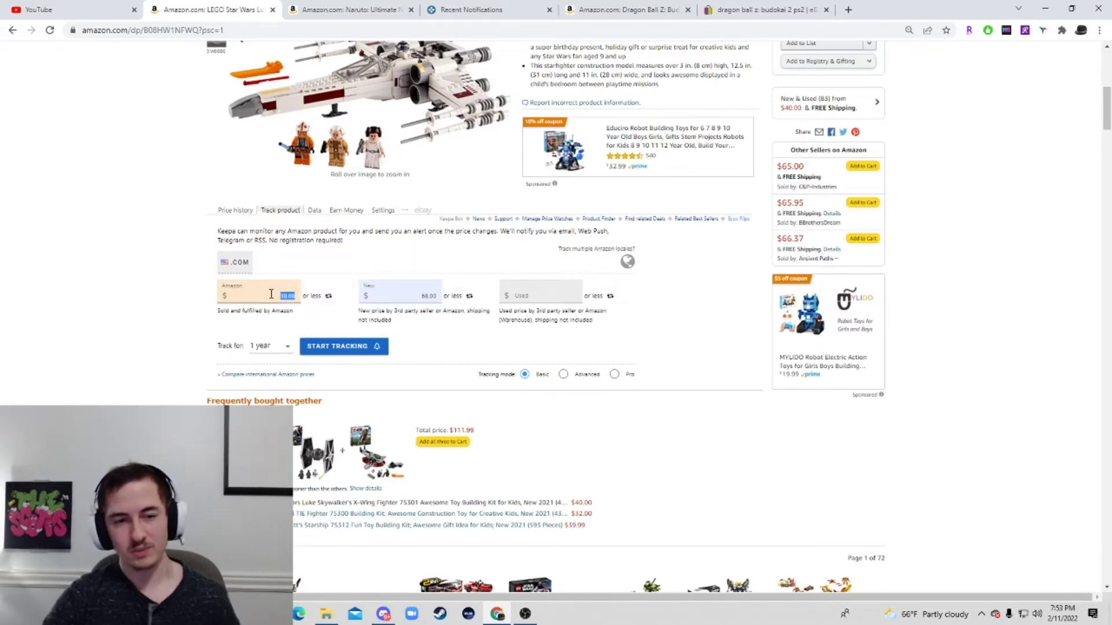
scroll(319, 291, "up", 7)
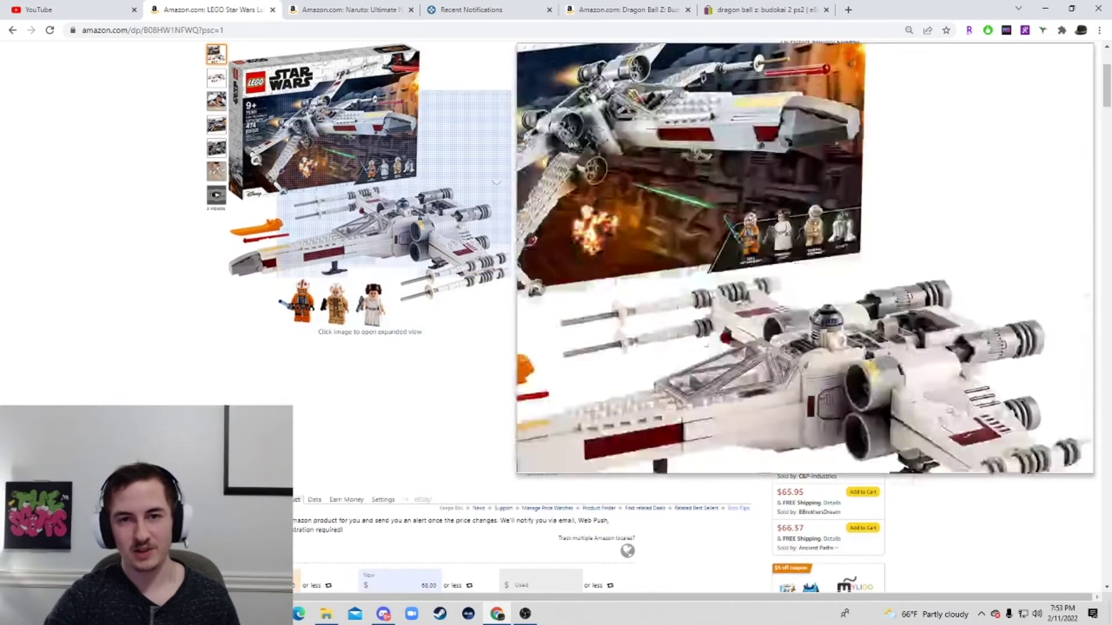
scroll(323, 412, "down", 5)
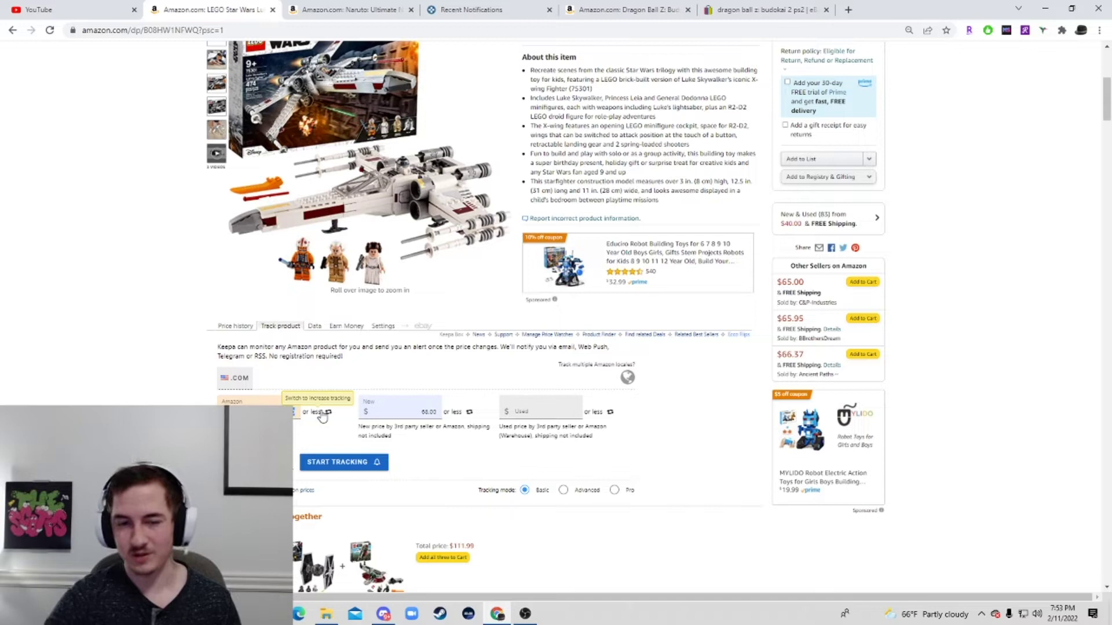
scroll(353, 298, "down", 1)
scroll(353, 299, "up", 1)
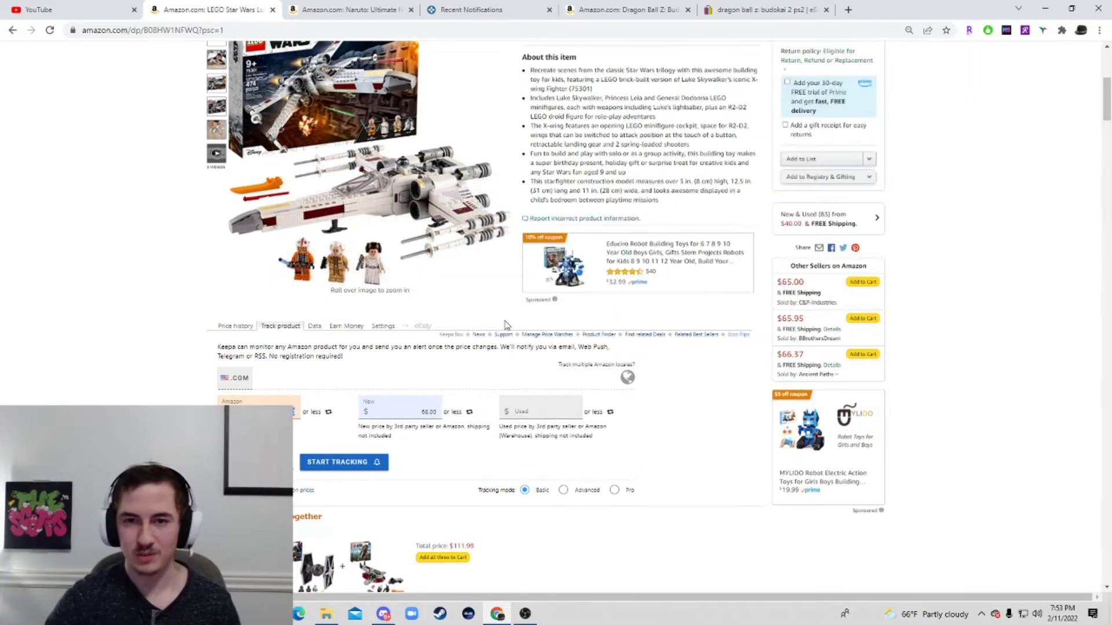
scroll(505, 325, "down", 2)
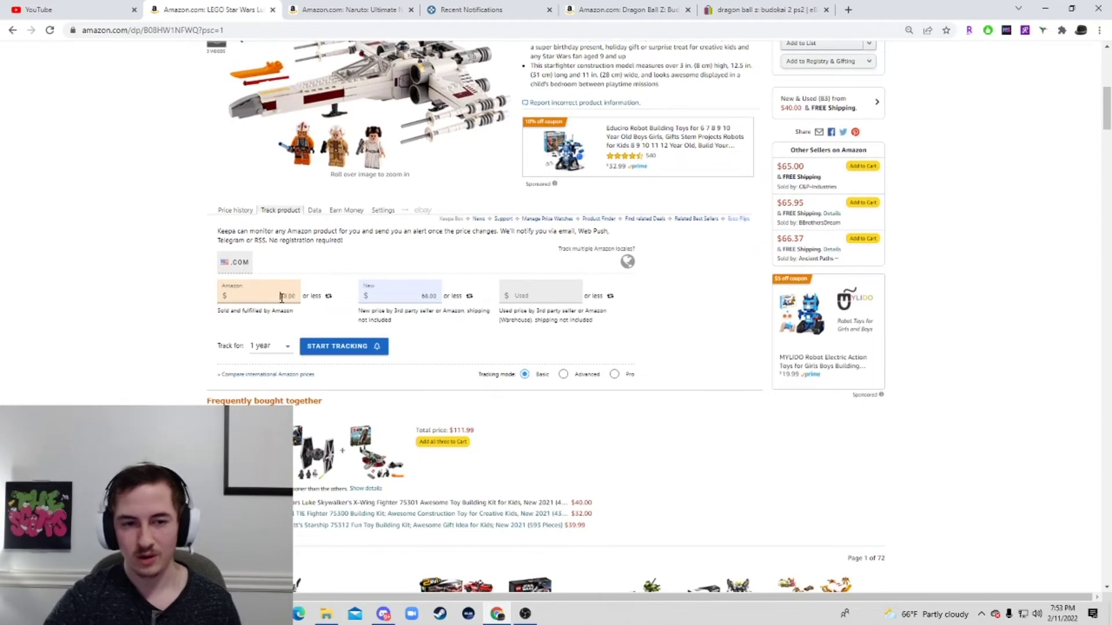
Step: Set both the Amazon and New price alert thresholds to $15.00
left_click(282, 297)
type("15")
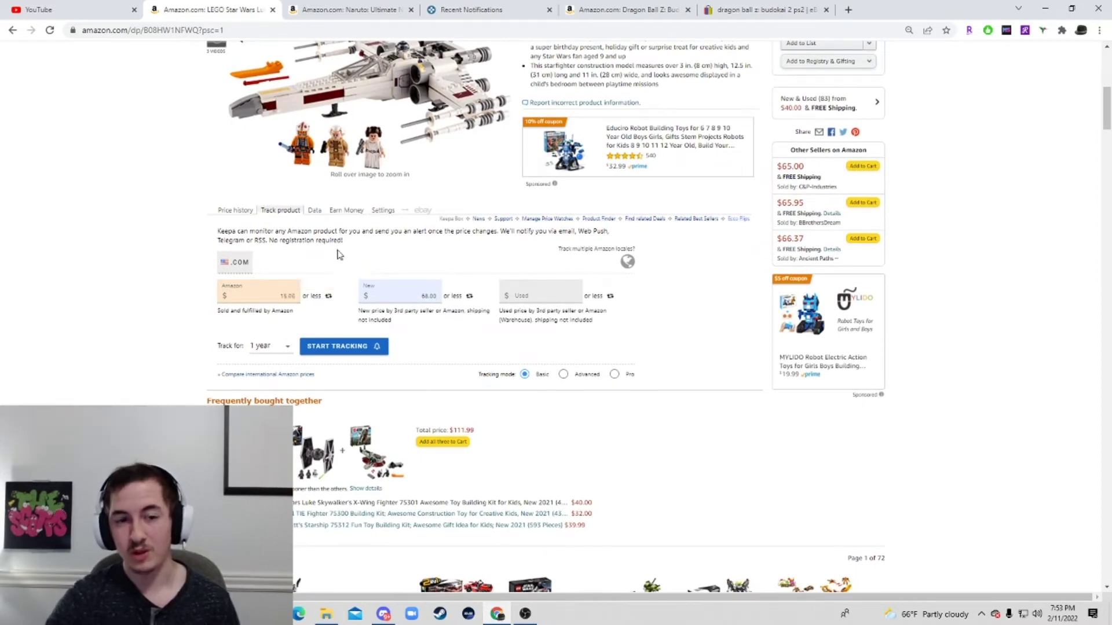
left_click(435, 298)
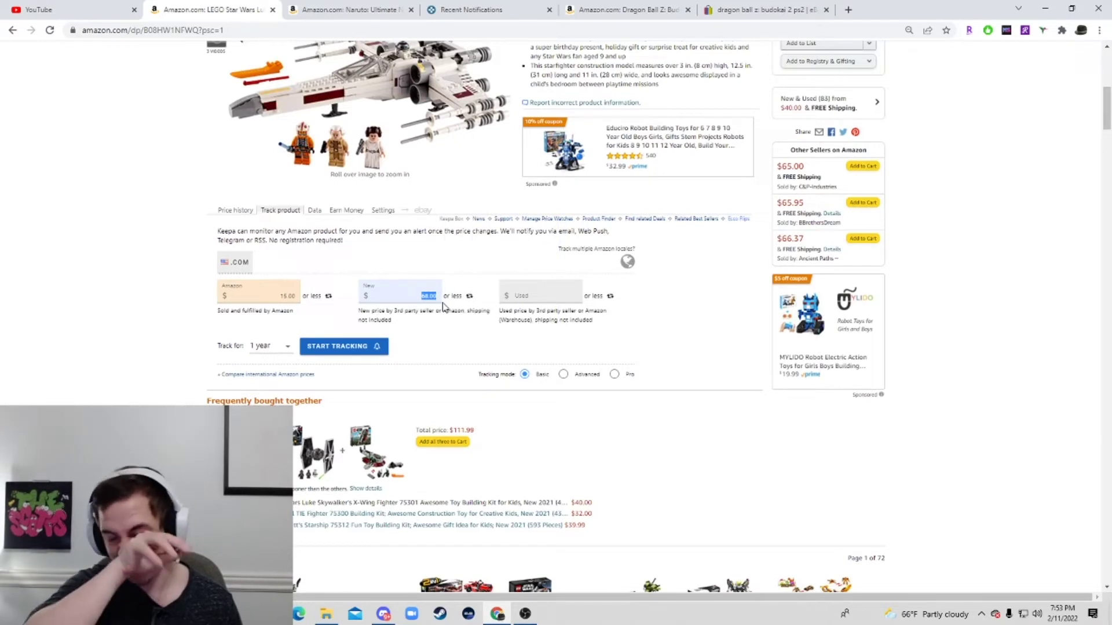
type("1")
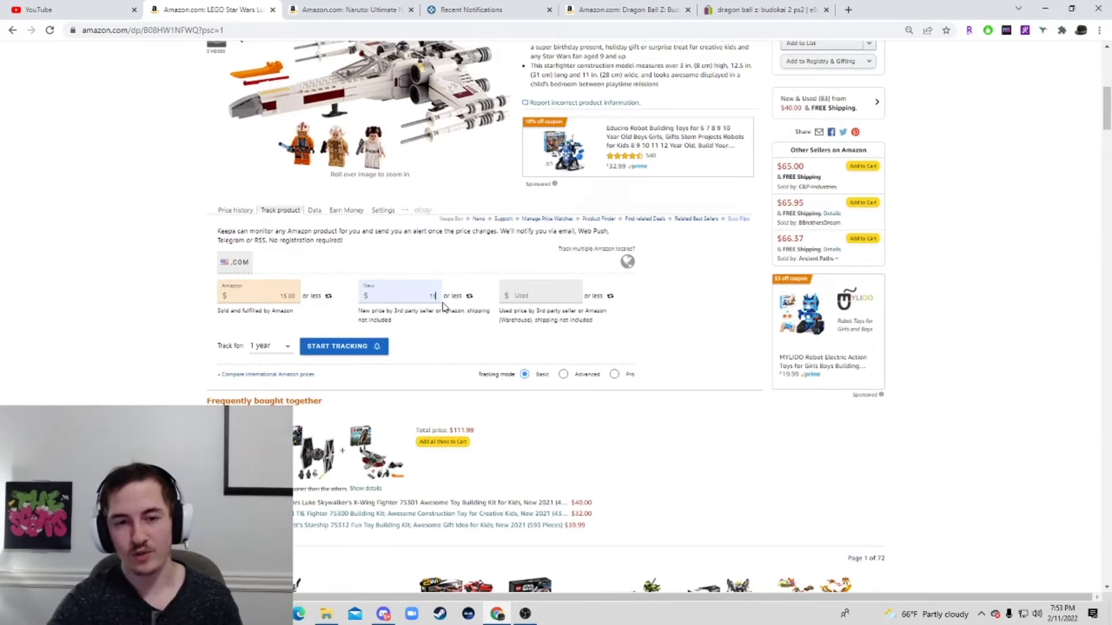
type("5")
key("Tab")
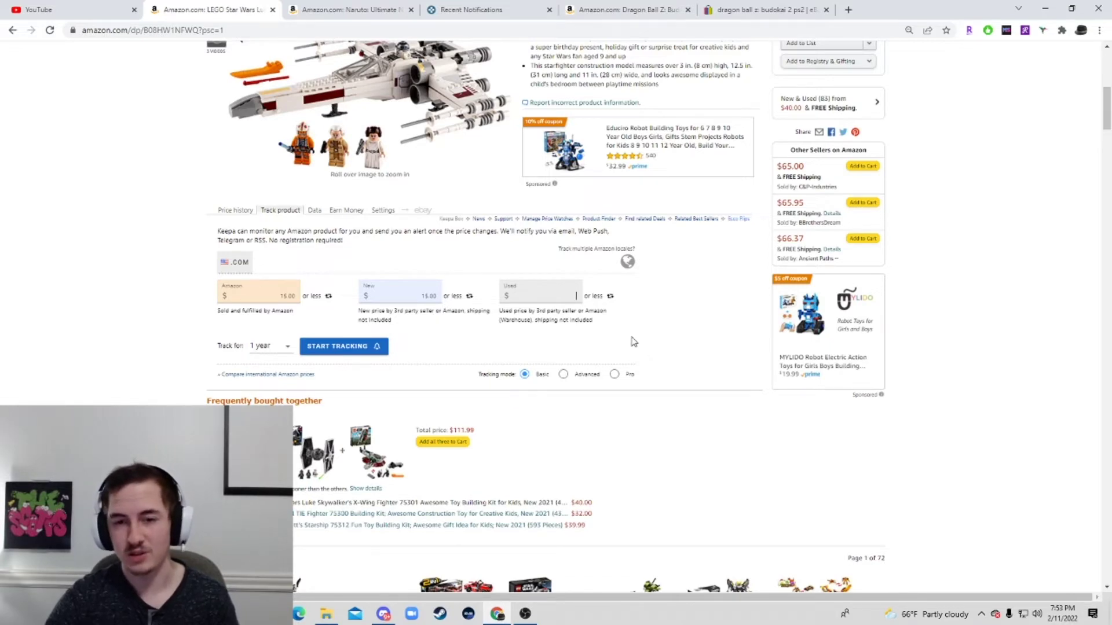
scroll(651, 330, "up", 2)
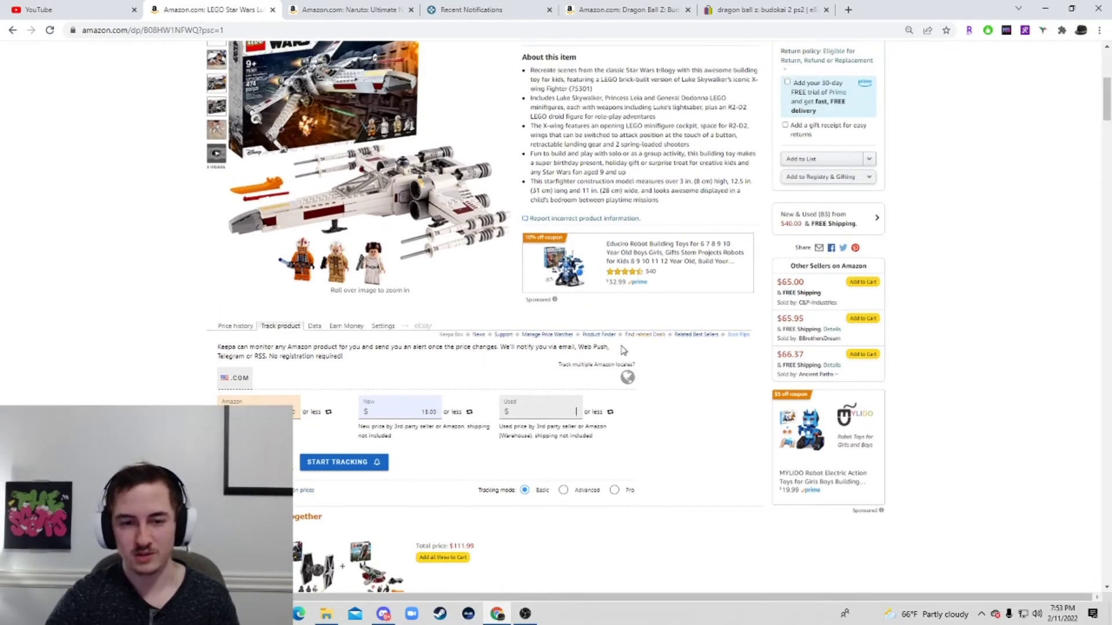
scroll(383, 385, "down", 1)
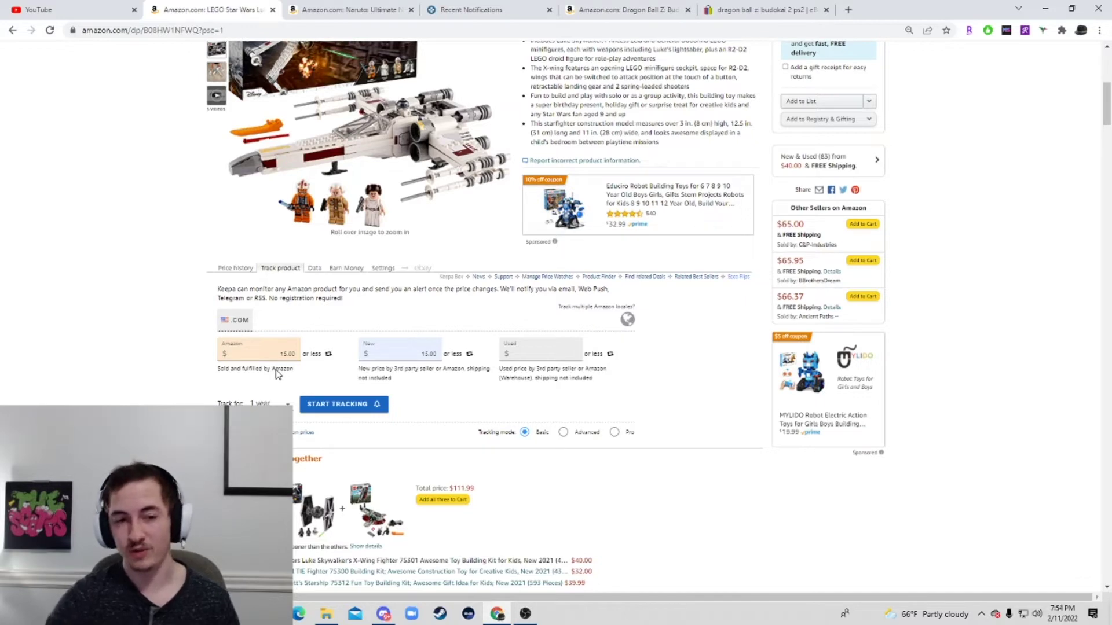
scroll(471, 290, "up", 4)
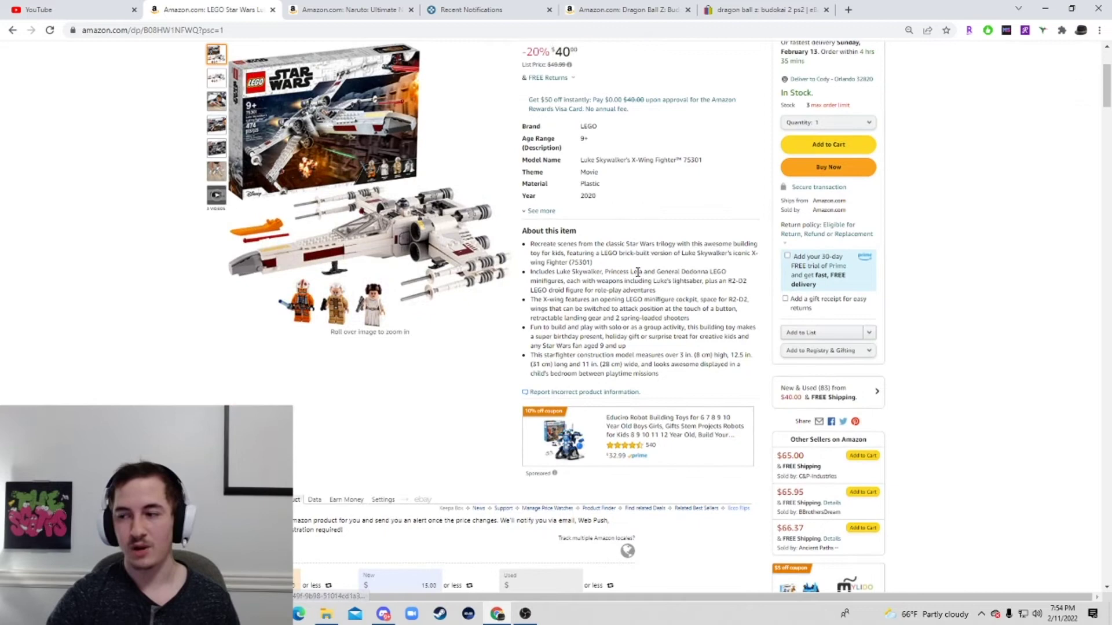
scroll(355, 409, "down", 1)
scroll(255, 393, "down", 1)
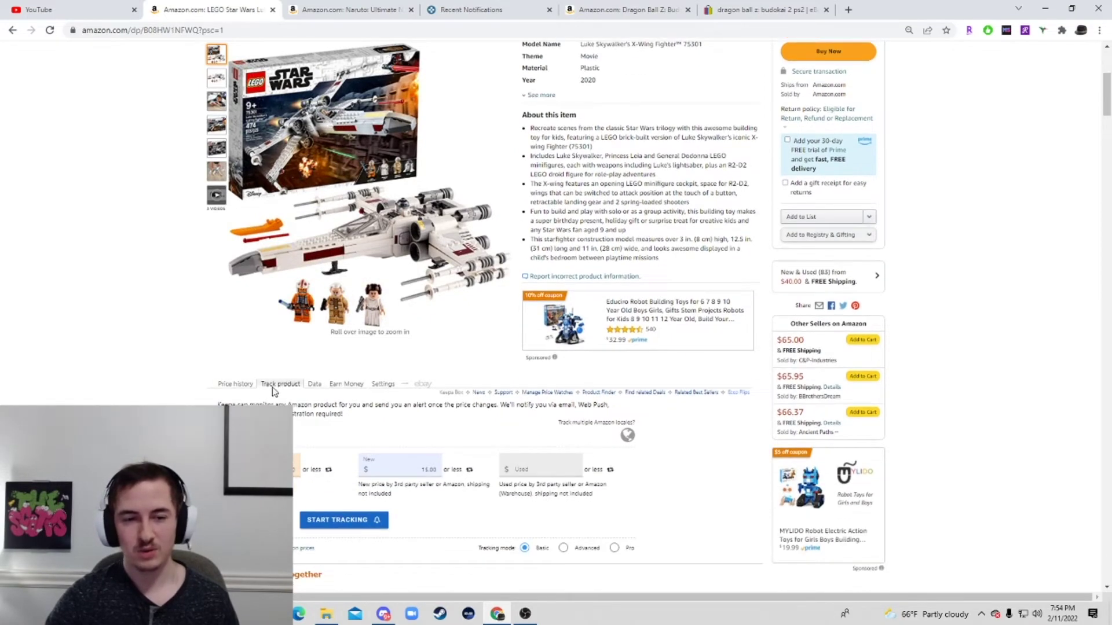
scroll(272, 394, "down", 1)
Step: Check the X-Wing price history chart, return to the tracking form, then go to Recent Notifications
left_click(242, 331)
scroll(249, 336, "down", 2)
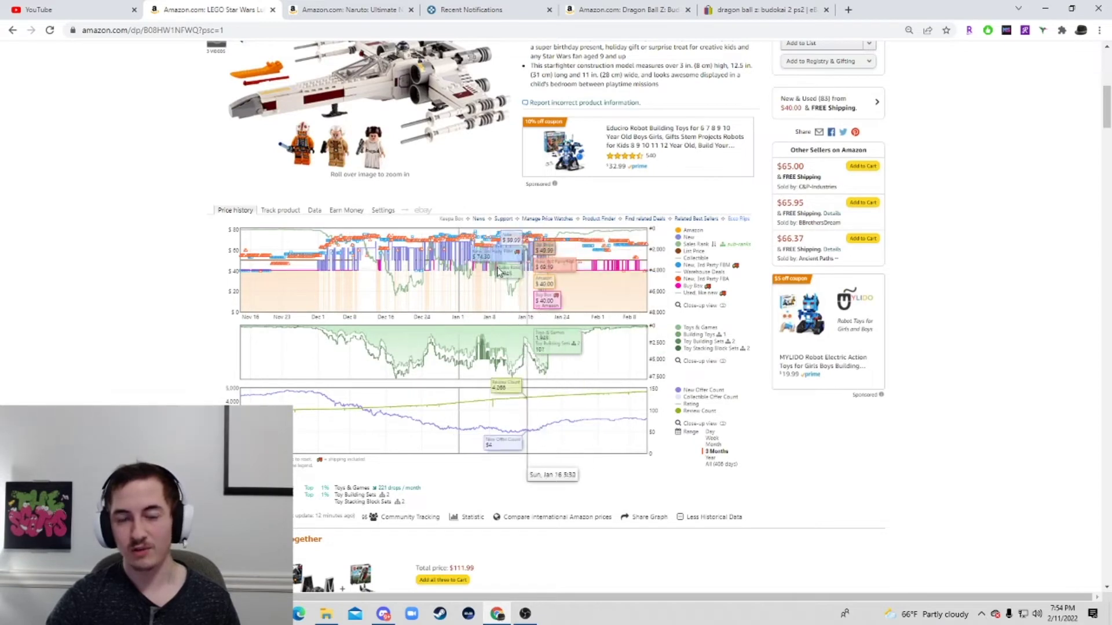
left_click(275, 213)
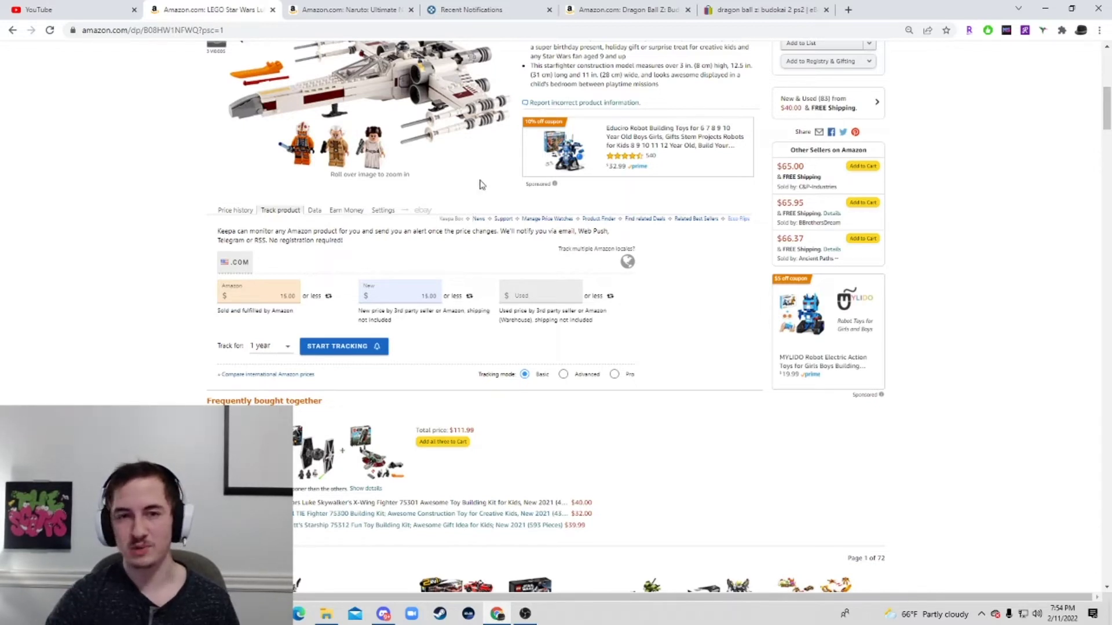
scroll(504, 173, "up", 1)
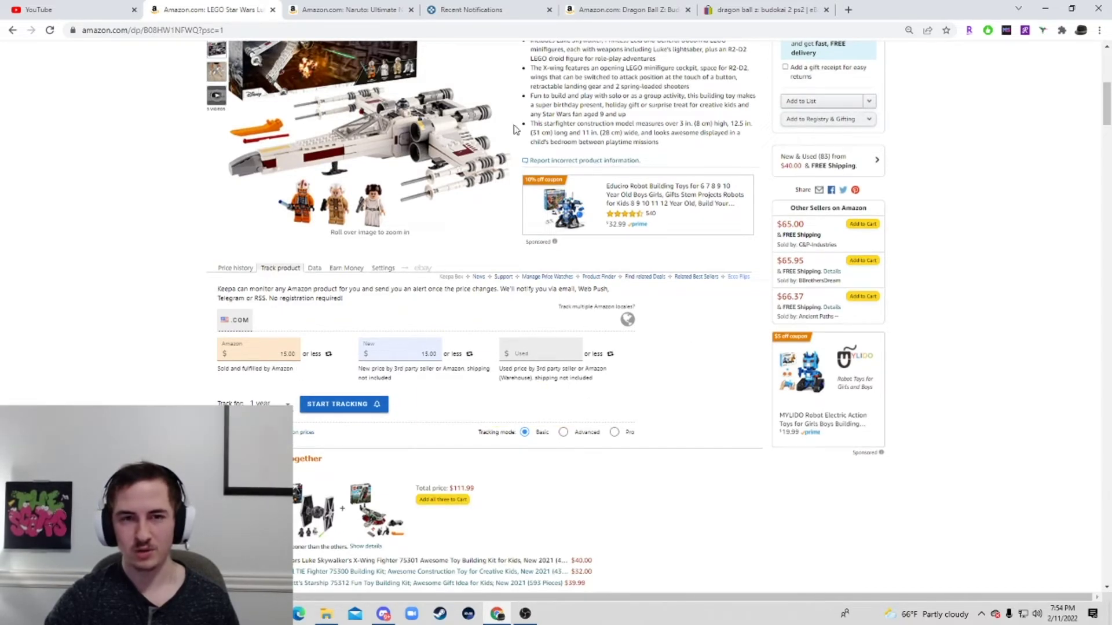
left_click(497, 8)
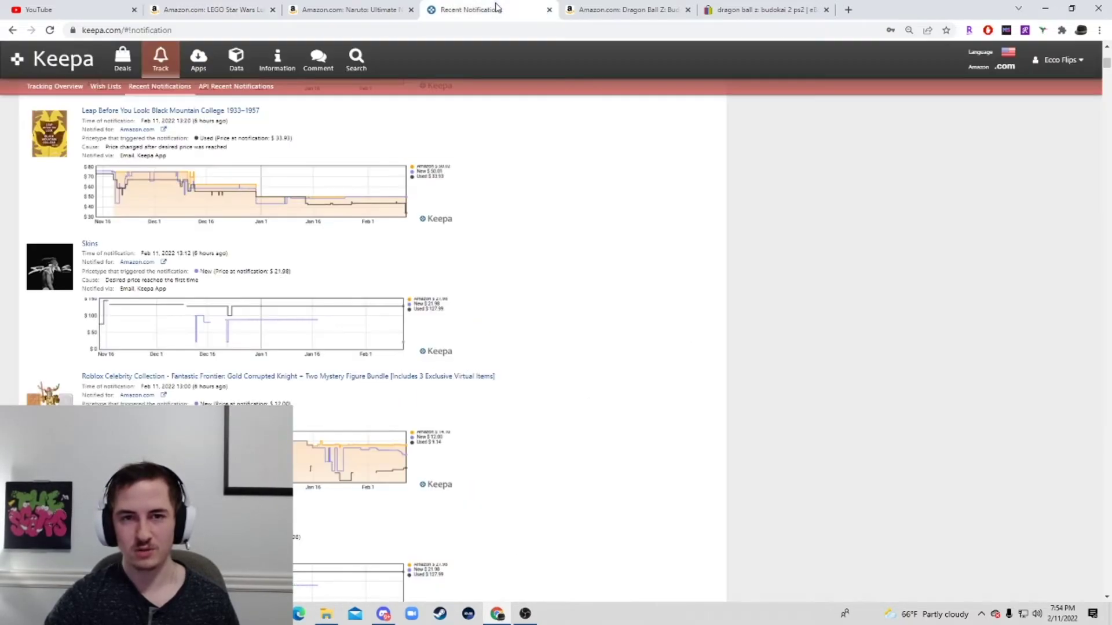
Step: Open the Skins alert's price history at Year range and zoom into late December through February
left_click(95, 246)
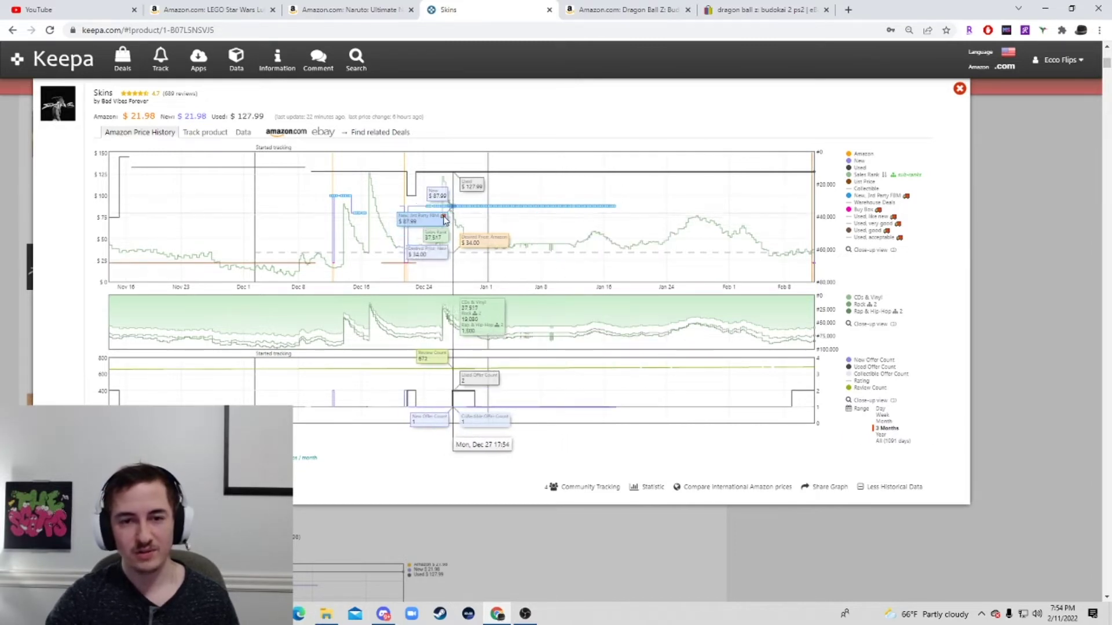
left_click(882, 435)
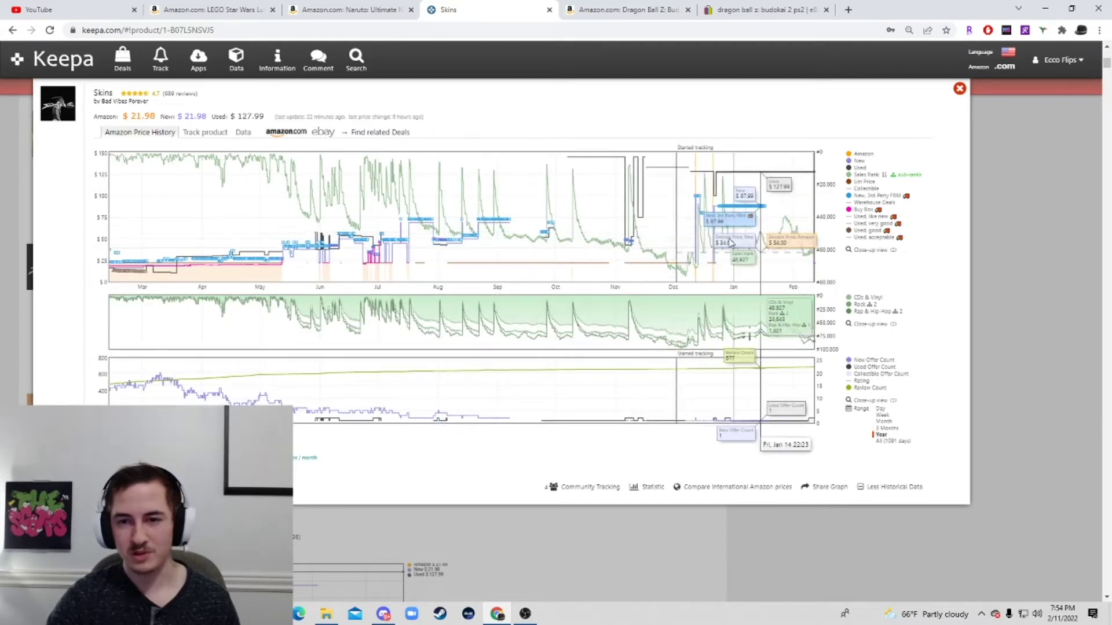
left_click_drag(756, 252, 810, 253)
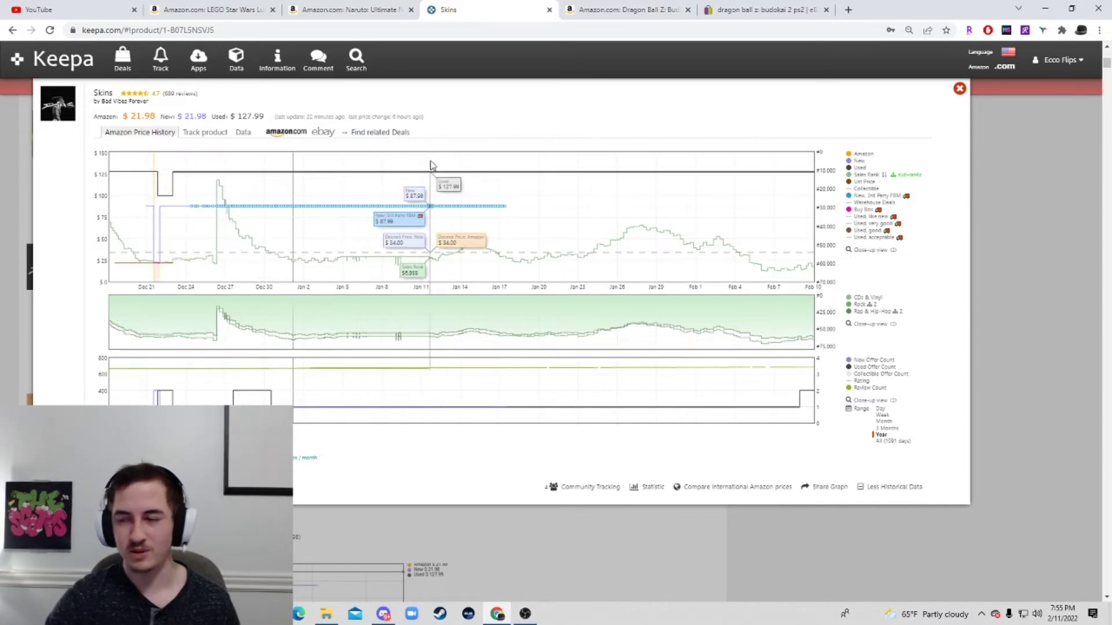
Step: Return to the LEGO Star Wars X-Wing Amazon listing
left_click(373, 8)
left_click(243, 7)
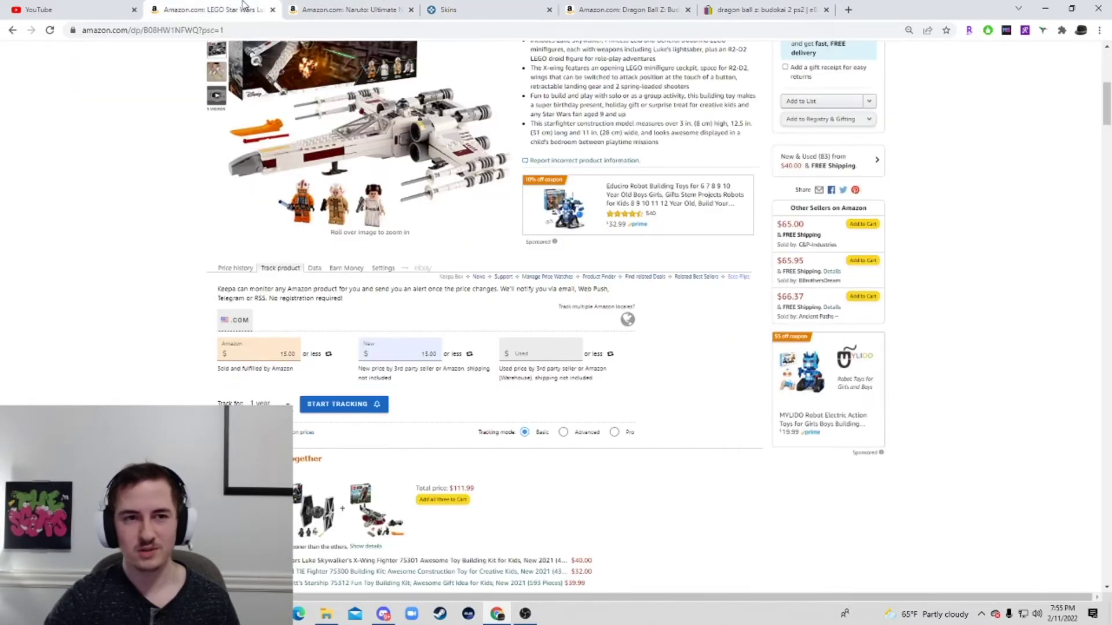
scroll(640, 289, "up", 3)
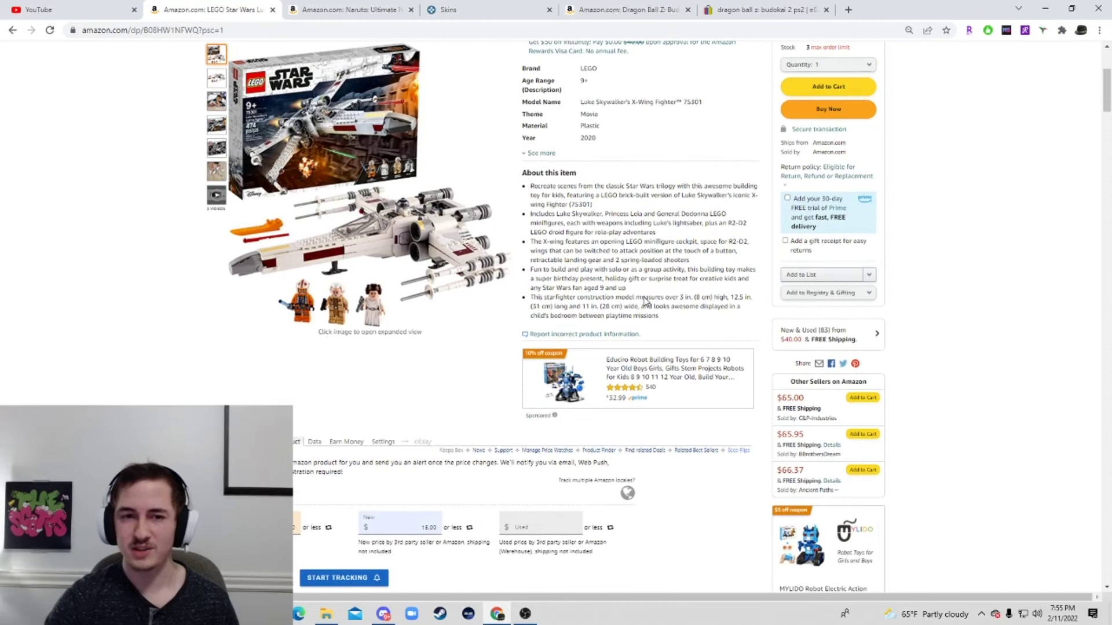
scroll(645, 301, "down", 1)
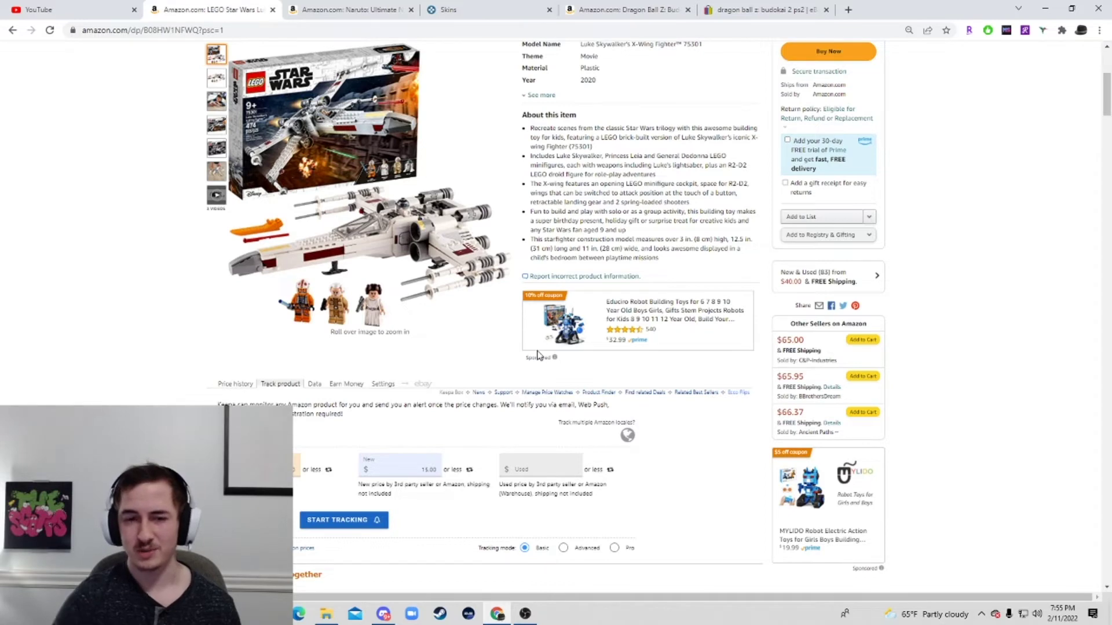
Step: View the X-Wing price history and one offer's details, then reopen the tracking form
left_click(249, 385)
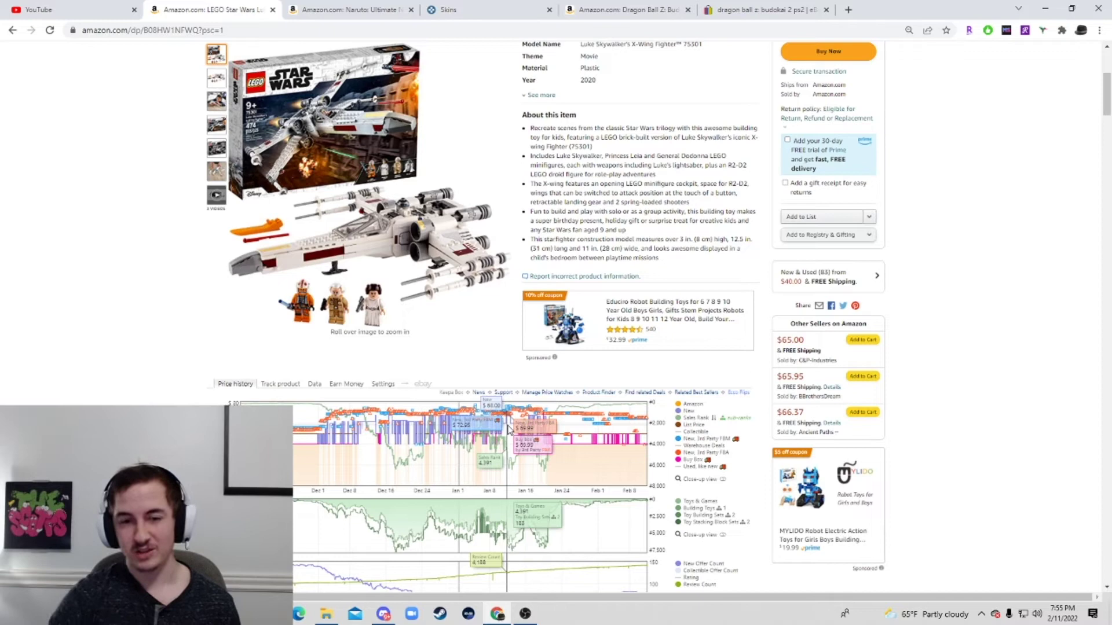
left_click(509, 429)
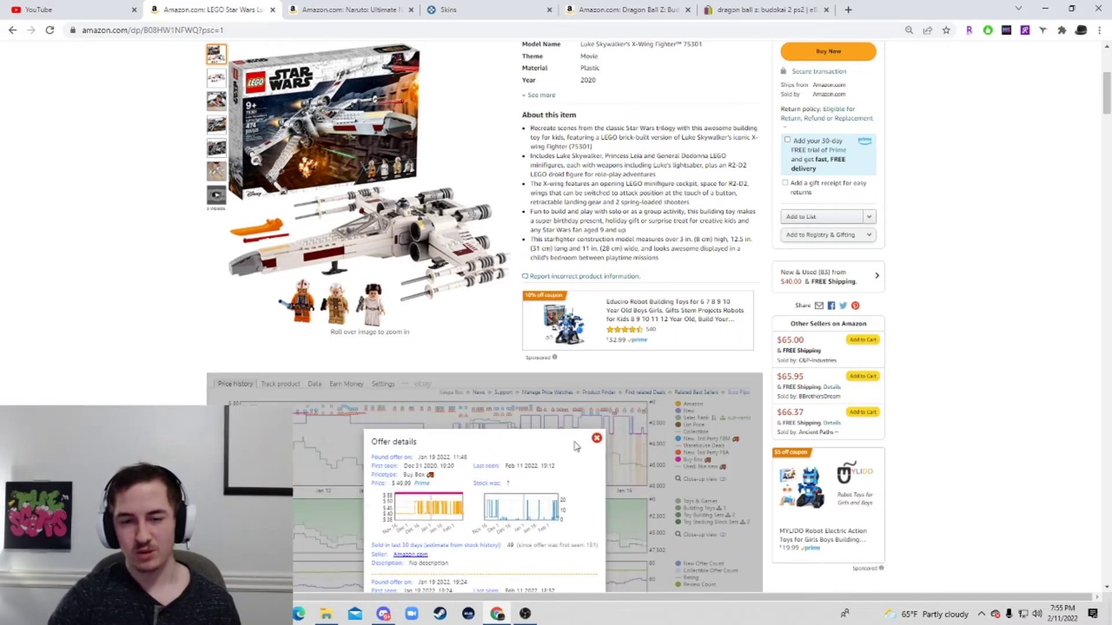
left_click(596, 438)
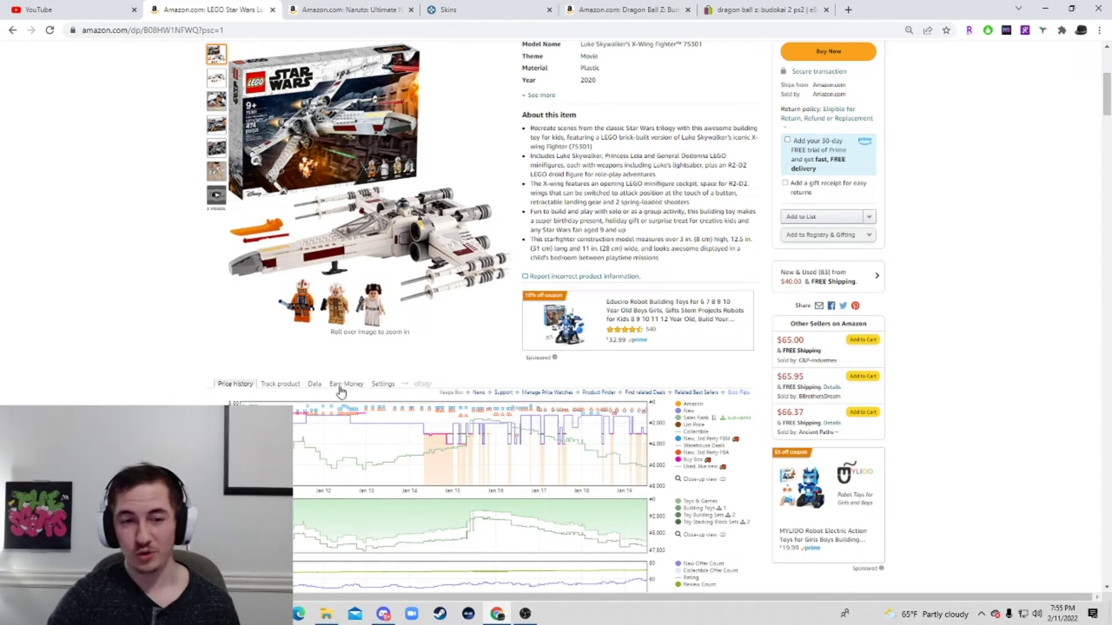
left_click(280, 385)
Step: Set the Amazon alert to $68.00 and switch New to 'or more' at $68.00
scroll(412, 451, "down", 1)
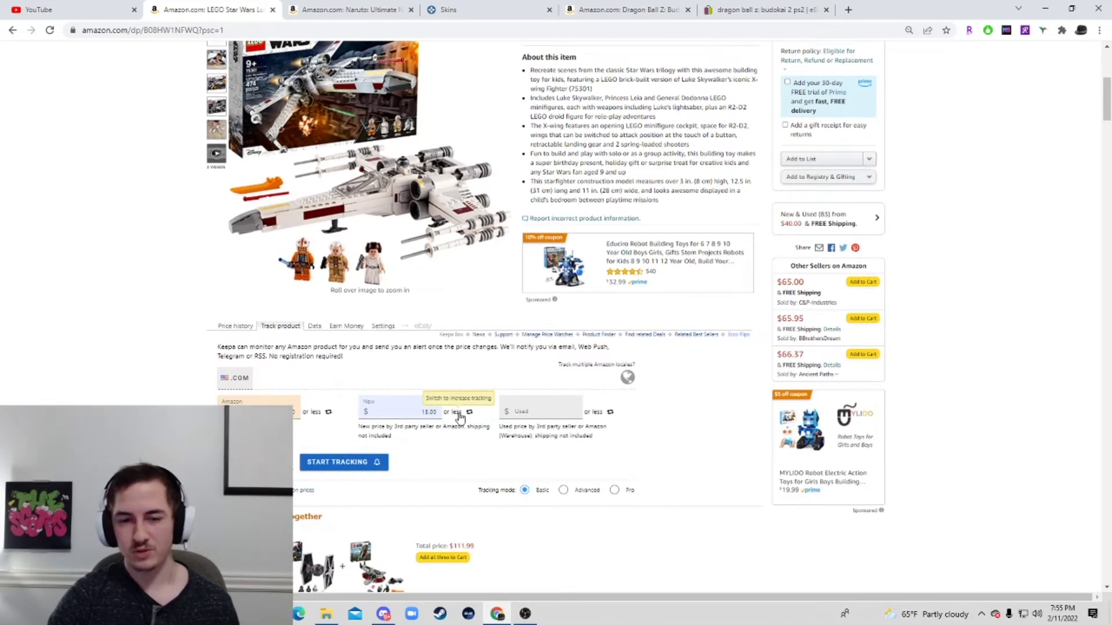
scroll(440, 437, "down", 1)
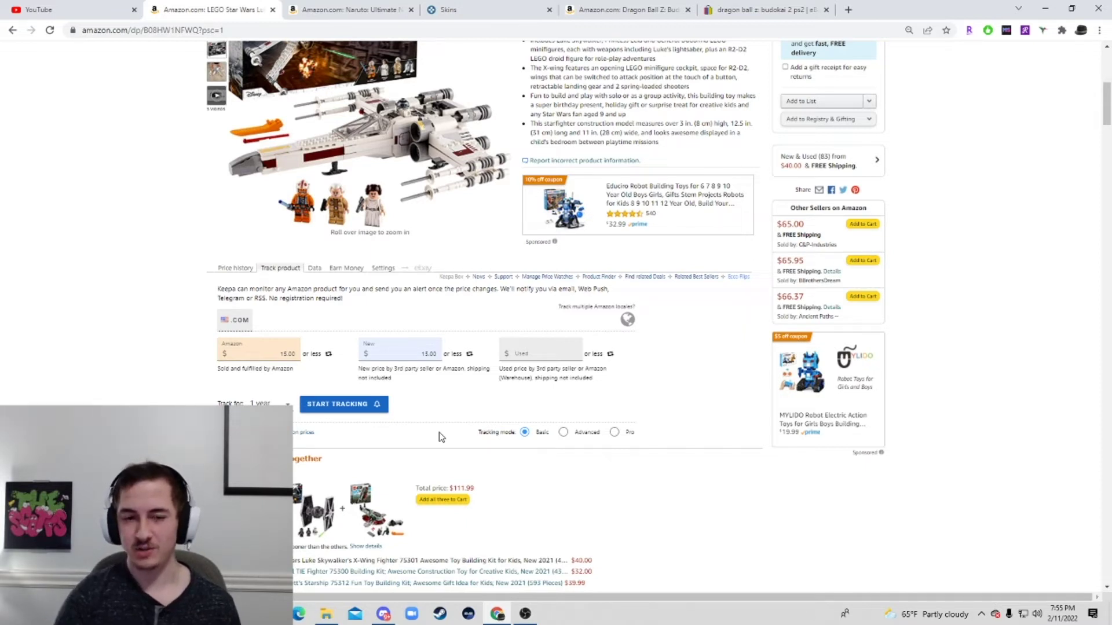
double_click(287, 354)
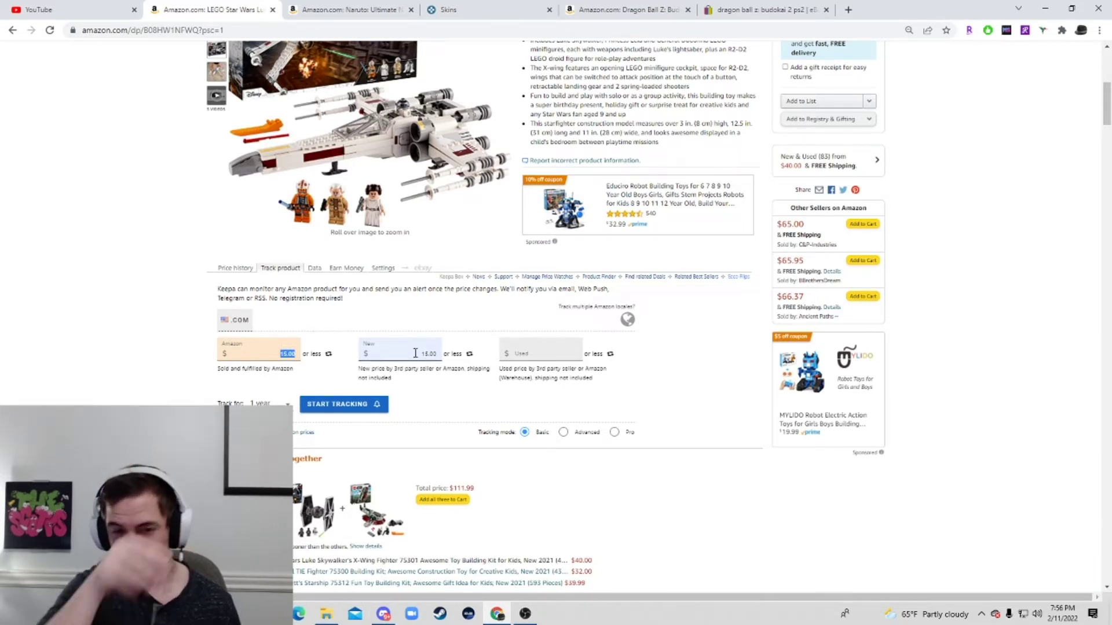
left_click(462, 360)
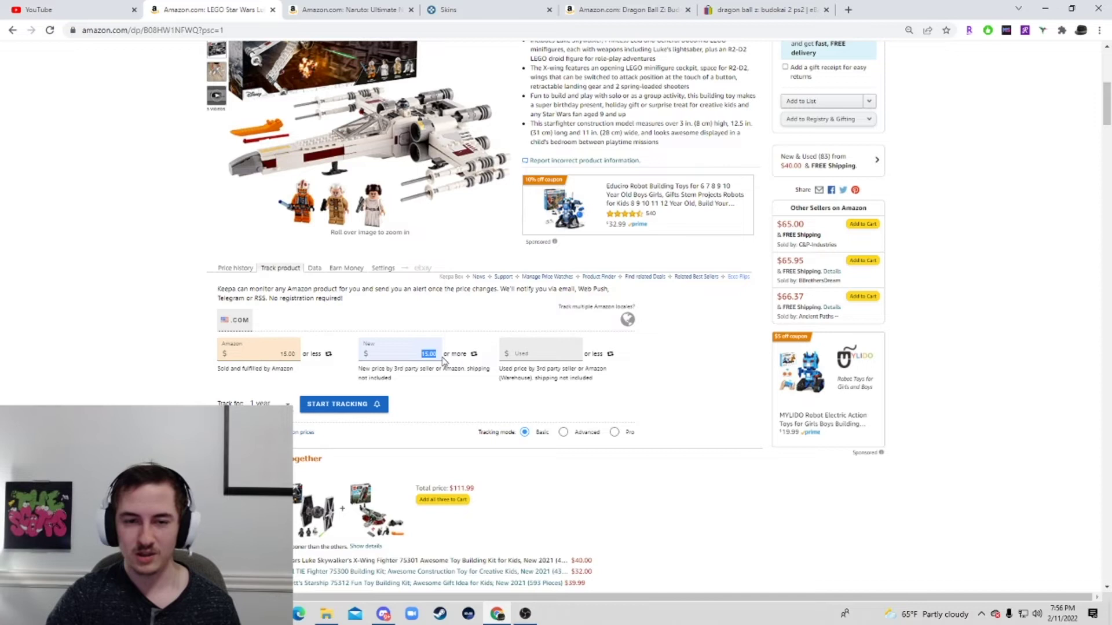
type("1")
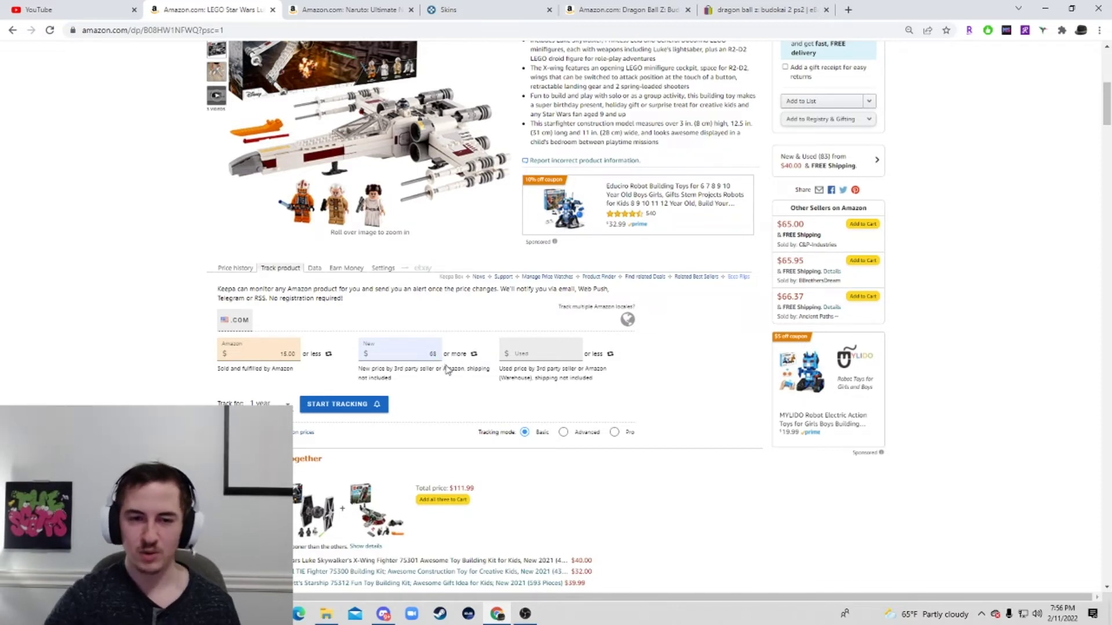
left_click(287, 353)
type("68")
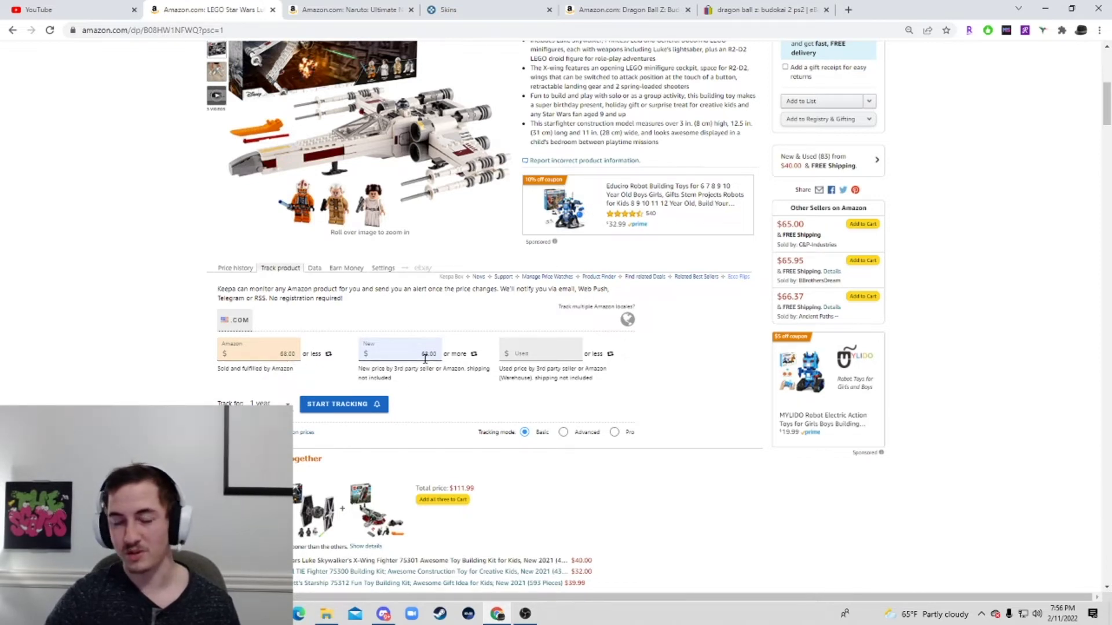
Step: Try the Used threshold field, dismissing the popup saying no price suggestion is possible
left_click(531, 358)
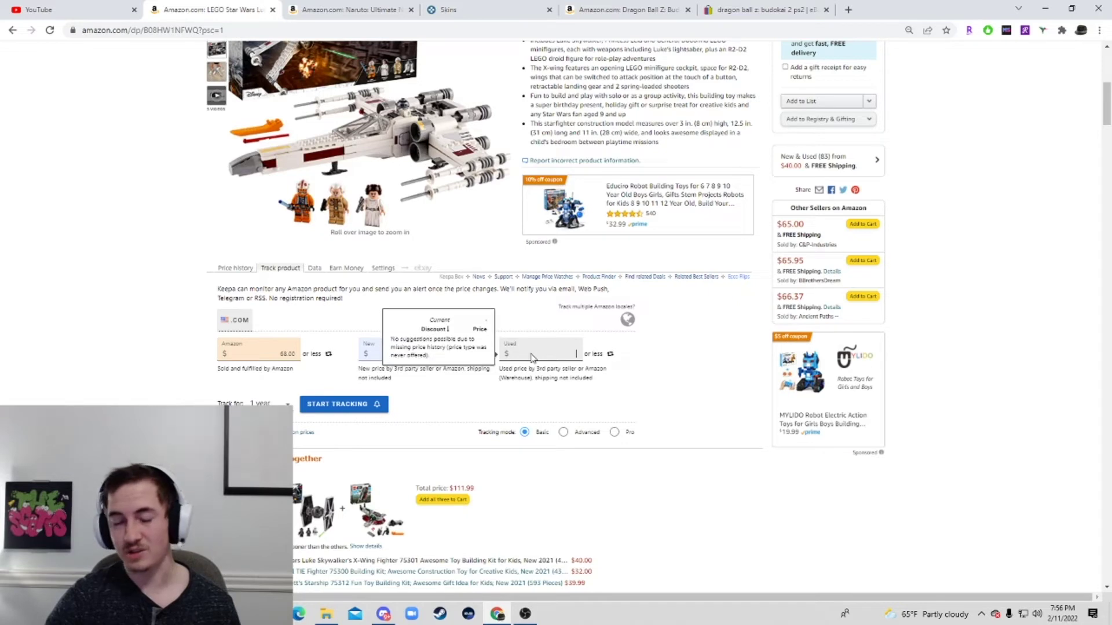
left_click(489, 390)
scroll(490, 390, "up", 2)
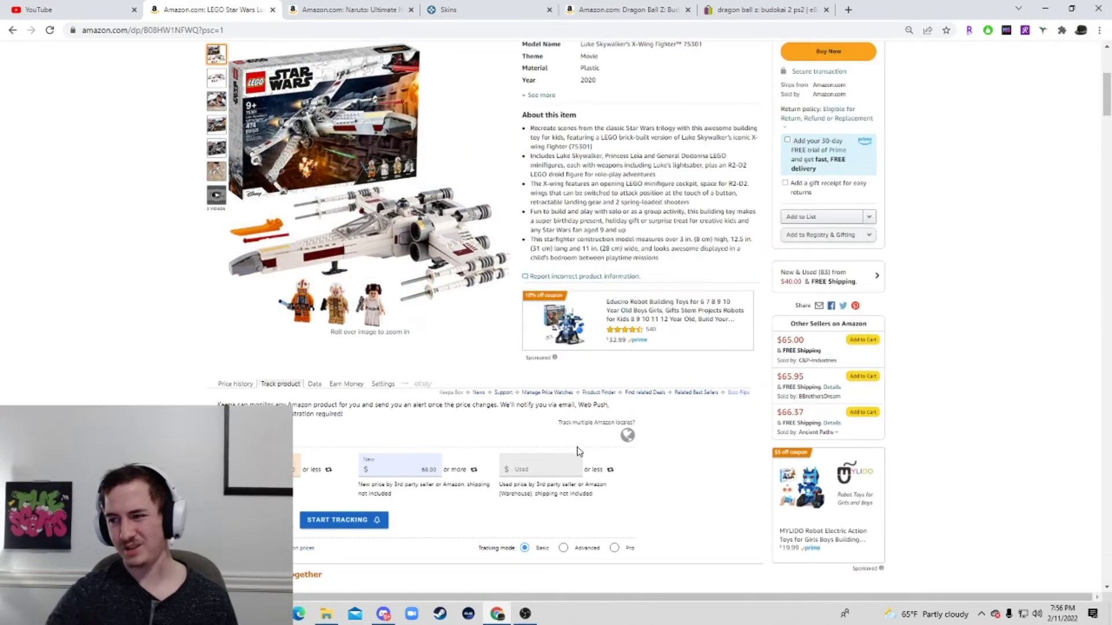
left_click(563, 474)
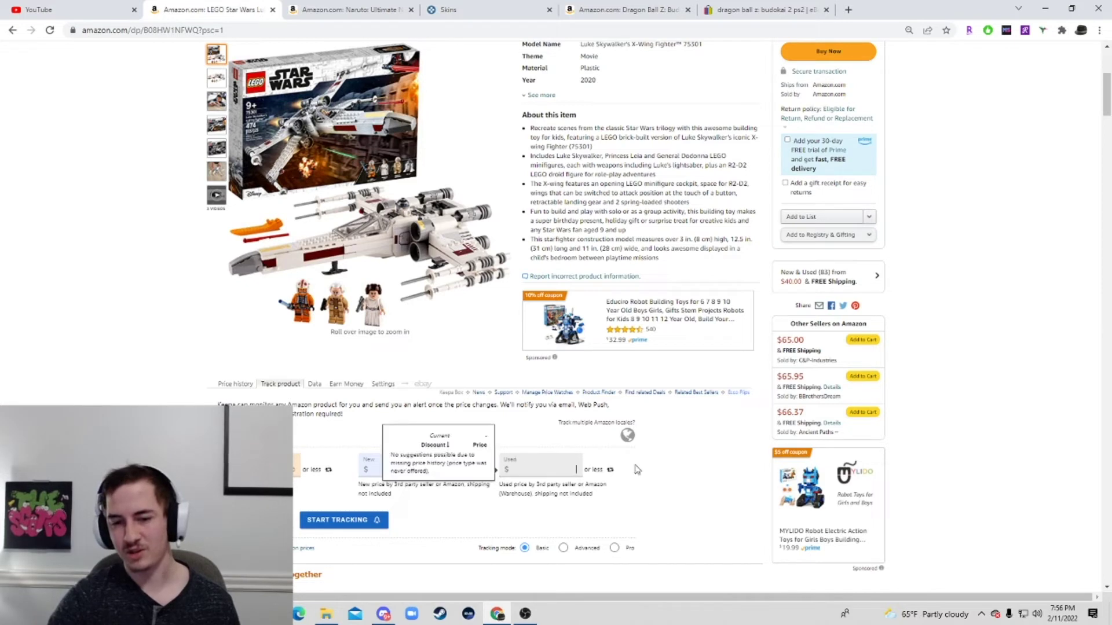
Step: Switch the Used alert to 'or more', enter 300, then select it to clear back to 0.00
left_click(599, 473)
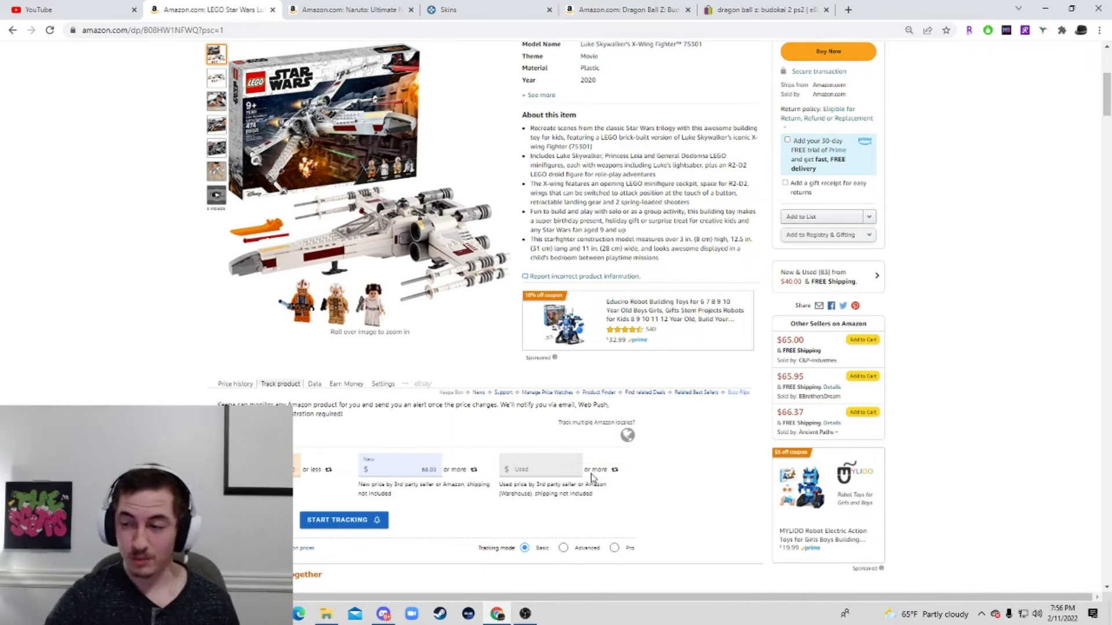
left_click(564, 470)
type("300")
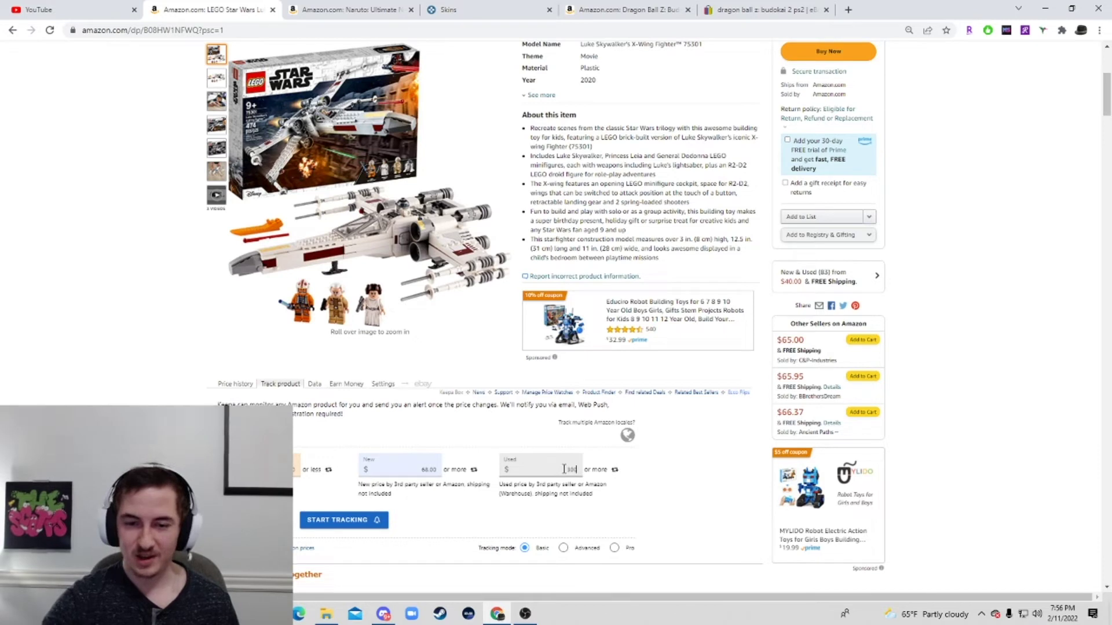
left_click(677, 492)
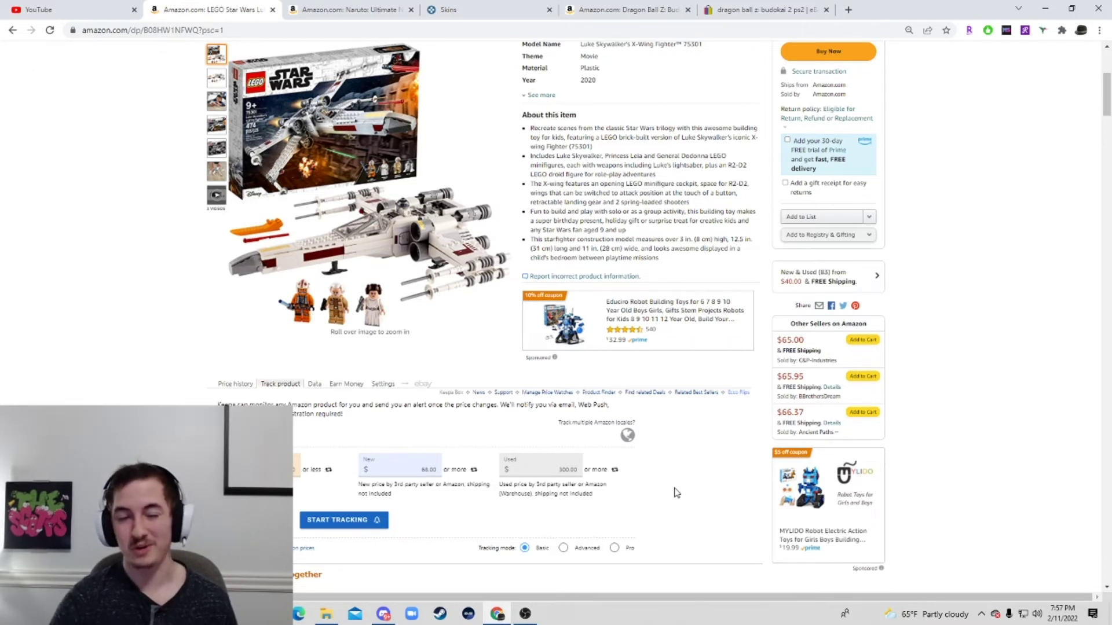
left_click_drag(553, 471, 585, 481)
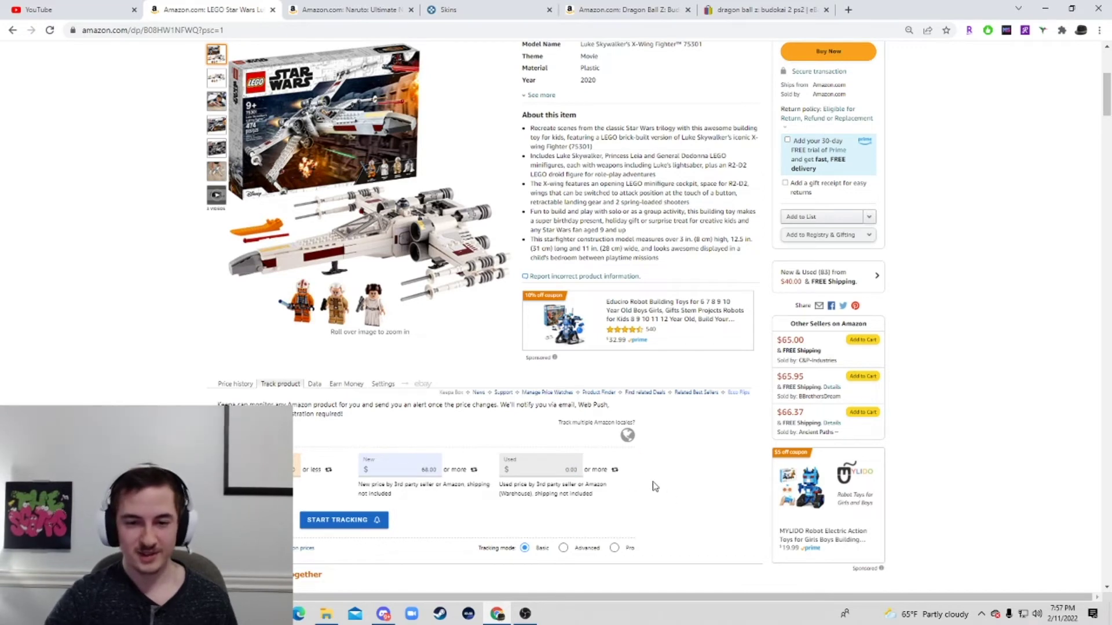
scroll(654, 486, "down", 1)
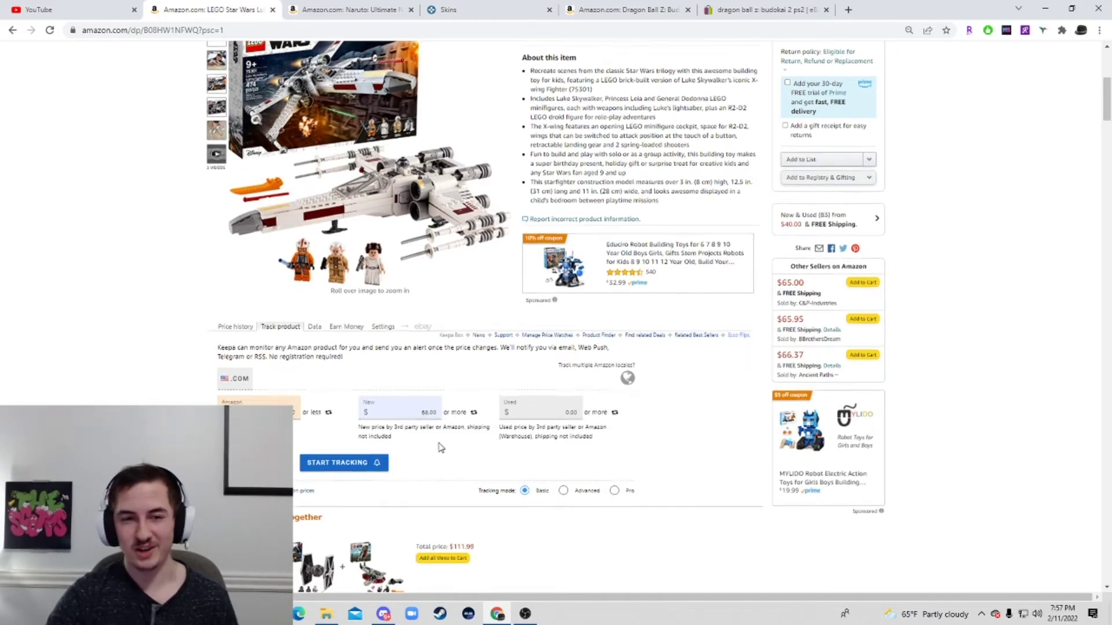
scroll(439, 452, "up", 1)
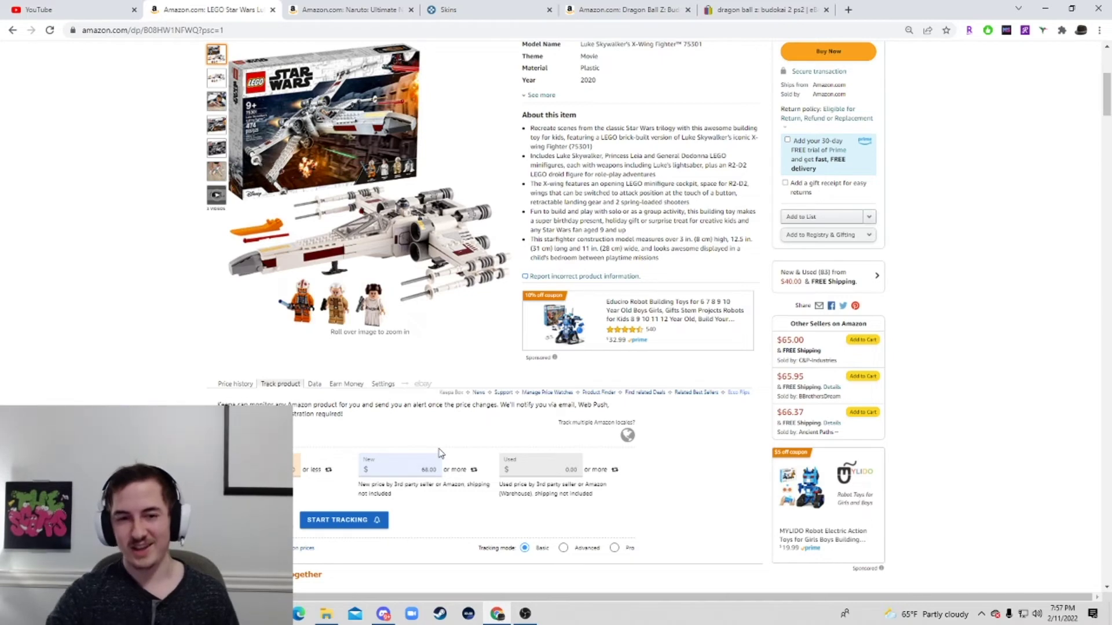
scroll(439, 452, "up", 3)
scroll(440, 452, "down", 3)
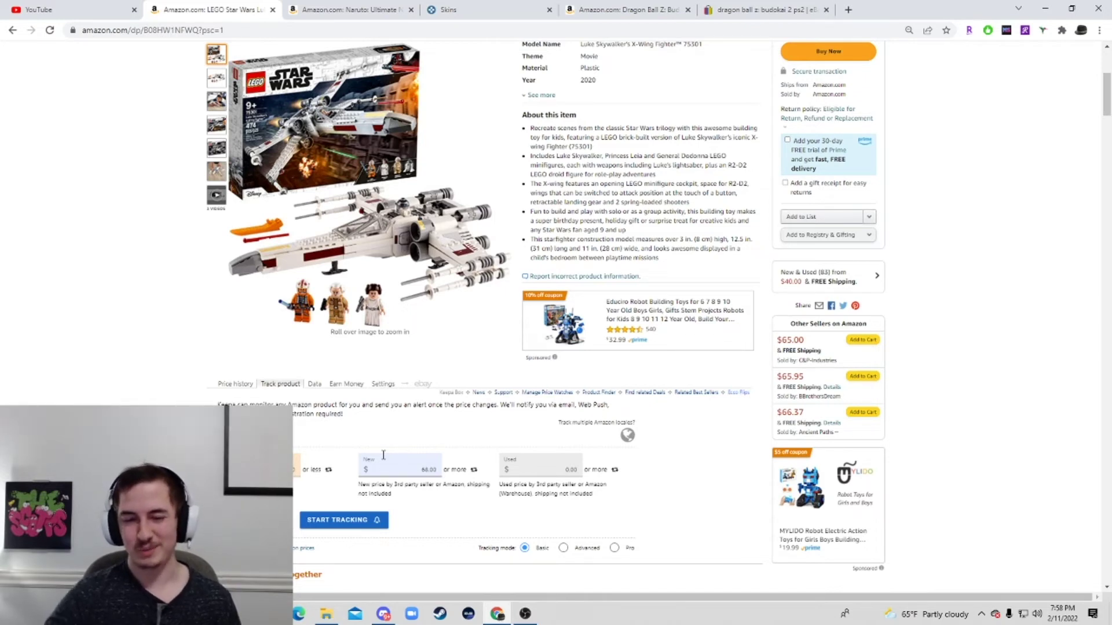
scroll(443, 488, "down", 2)
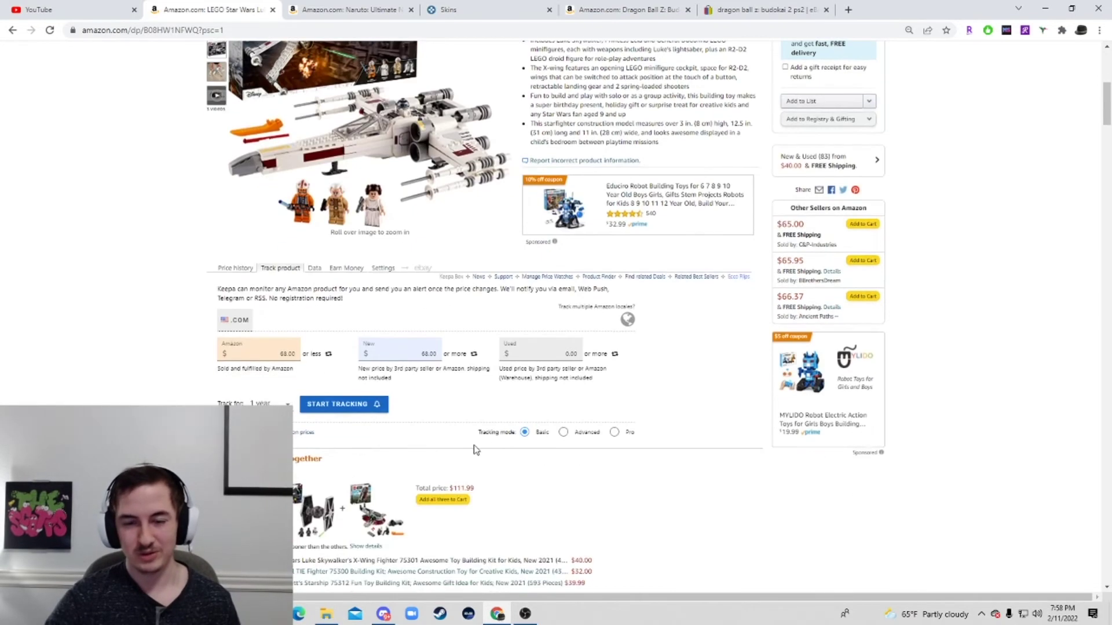
left_click(564, 432)
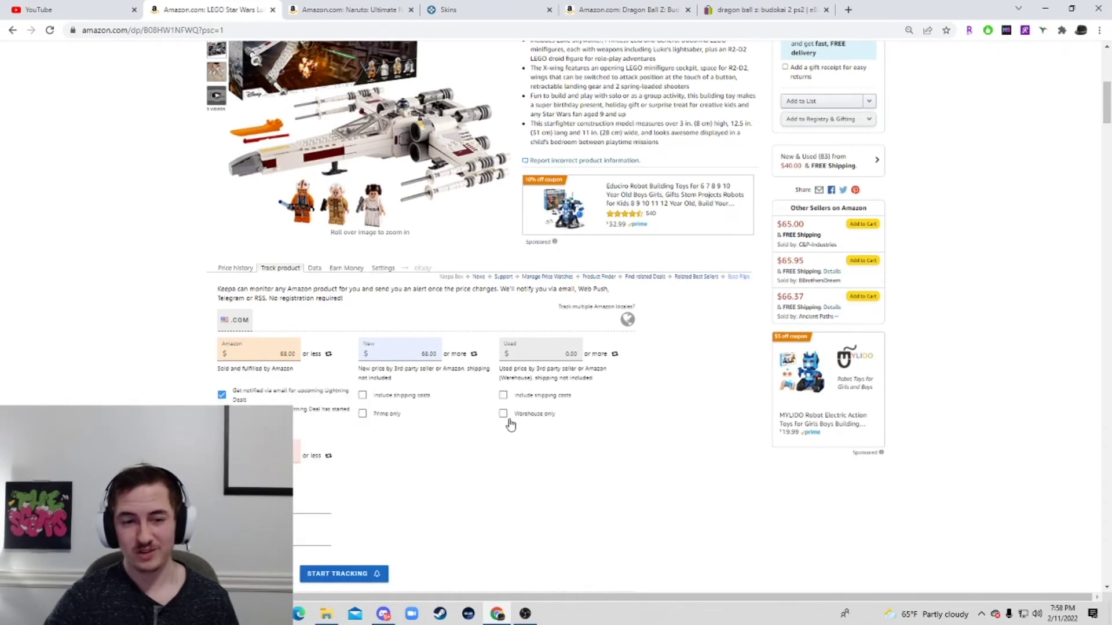
scroll(521, 426, "down", 3)
left_click(616, 428)
scroll(585, 359, "up", 1)
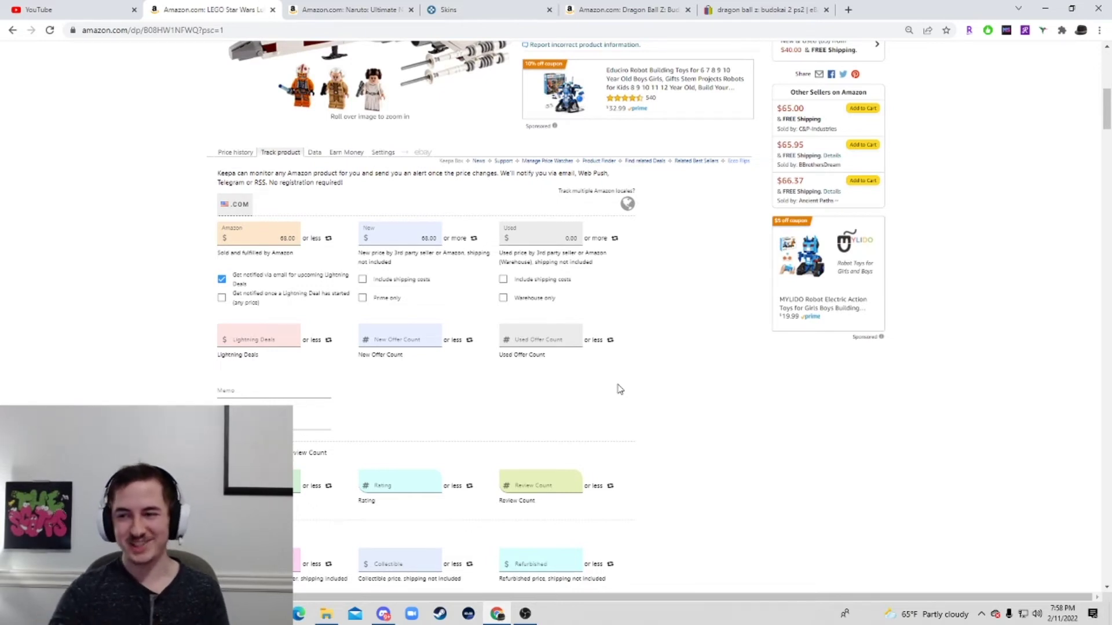
scroll(550, 374, "down", 2)
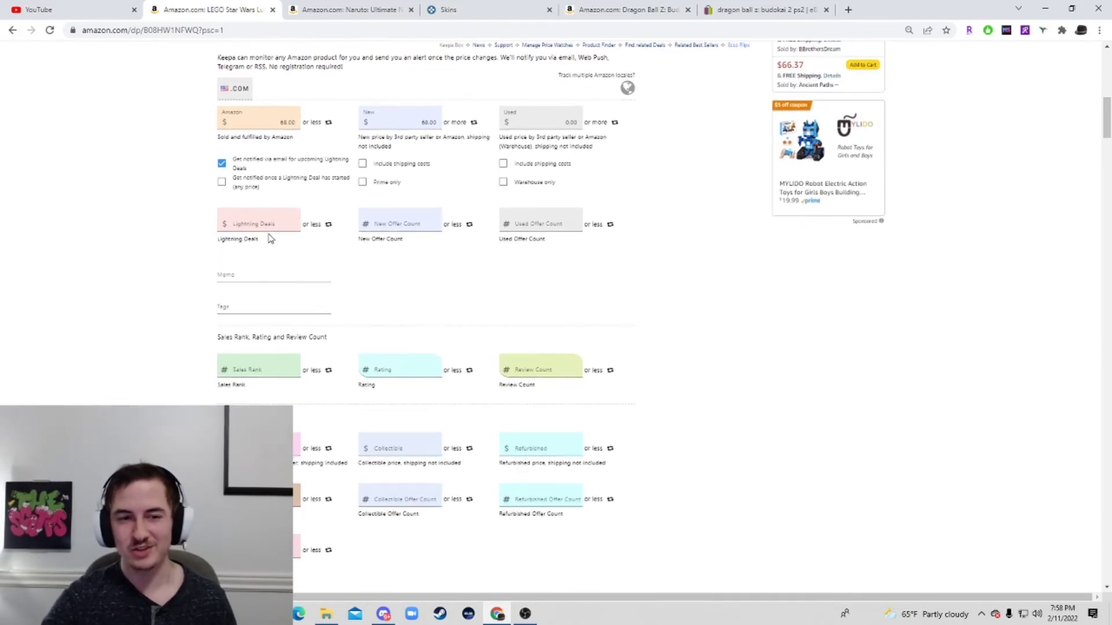
left_click(269, 237)
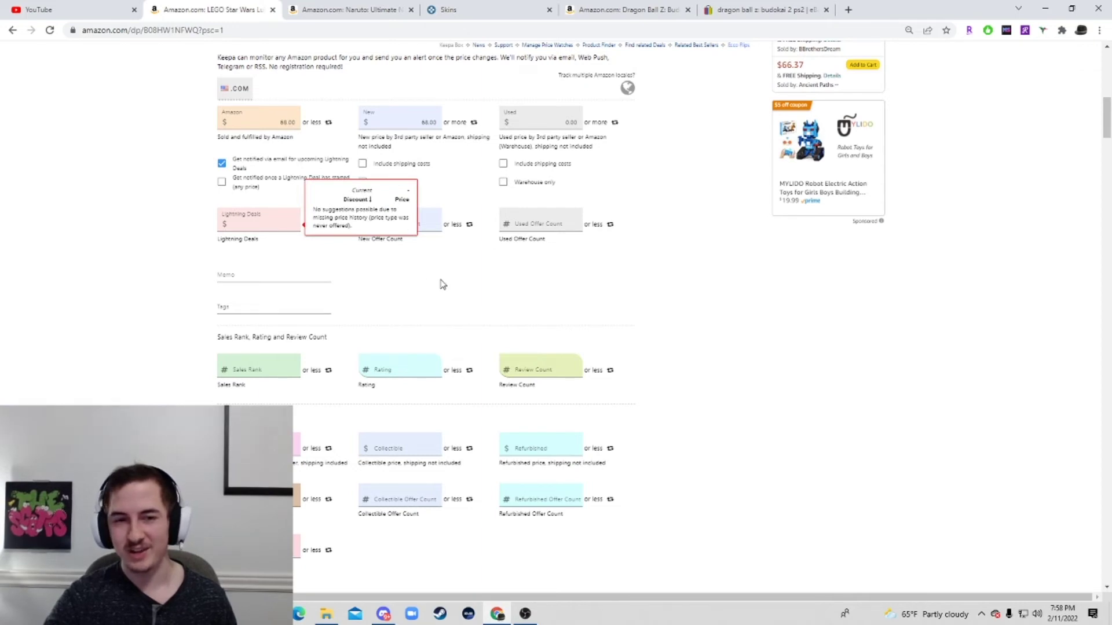
left_click(429, 284)
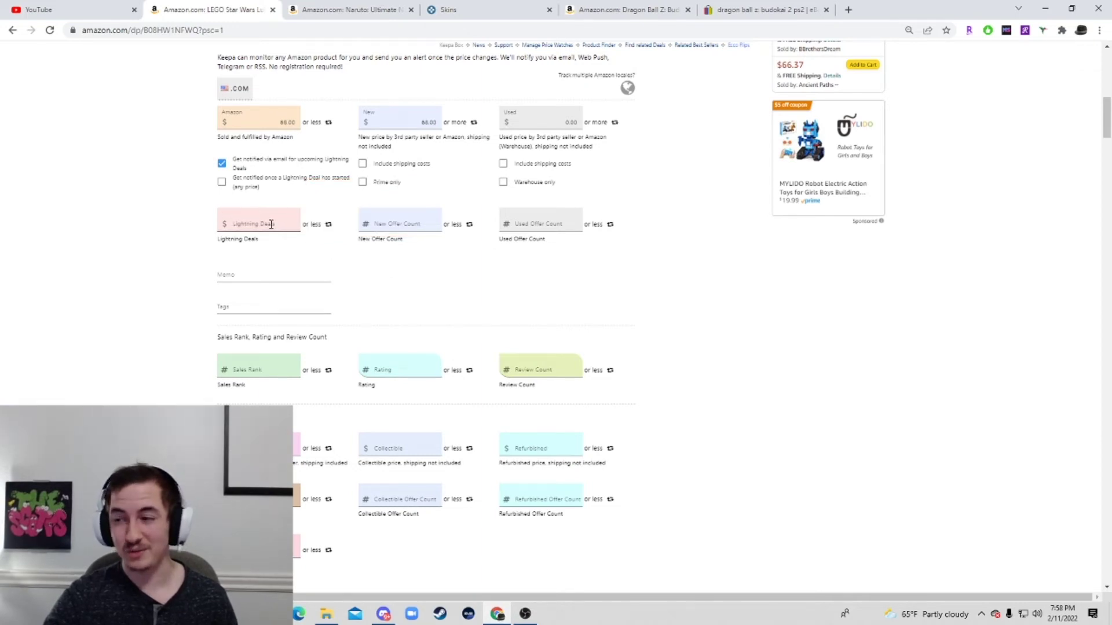
scroll(378, 276, "up", 2)
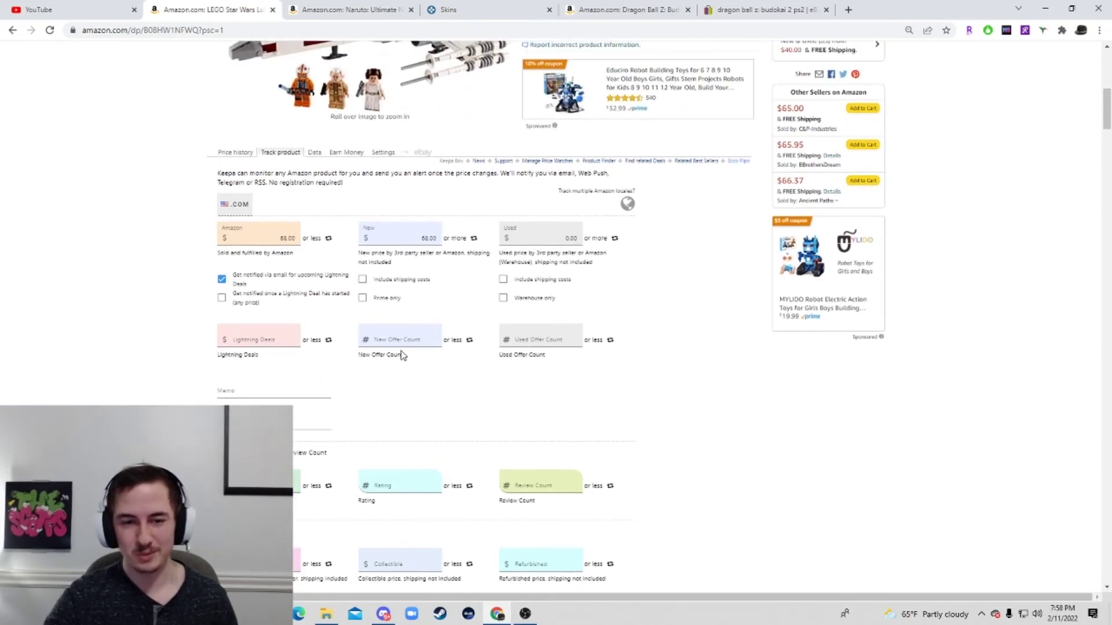
scroll(403, 293, "down", 1)
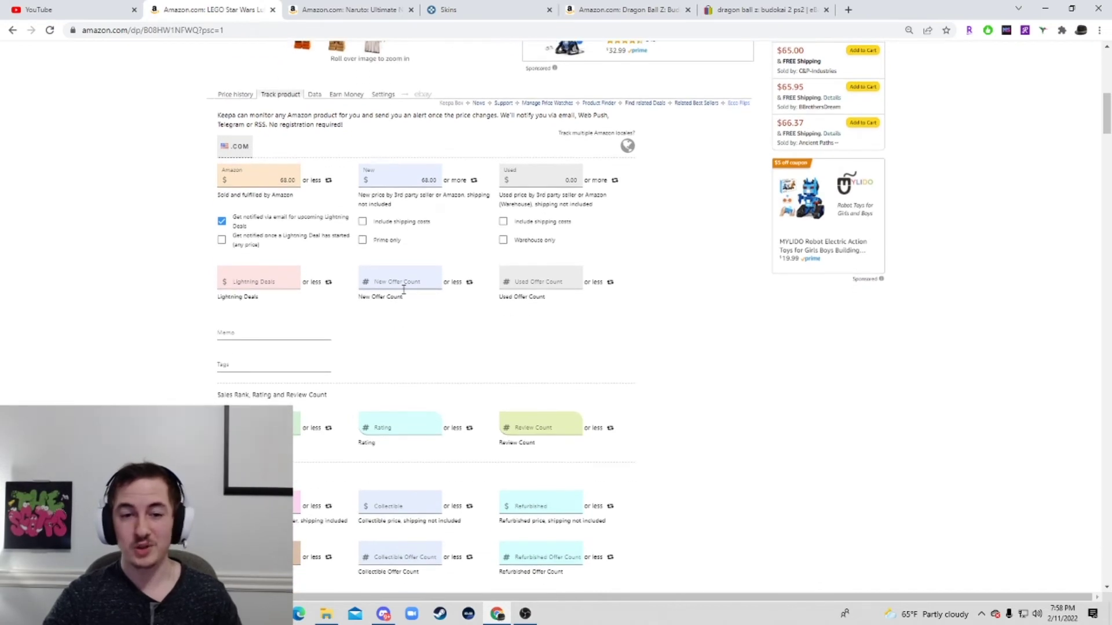
left_click(404, 290)
left_click(413, 315)
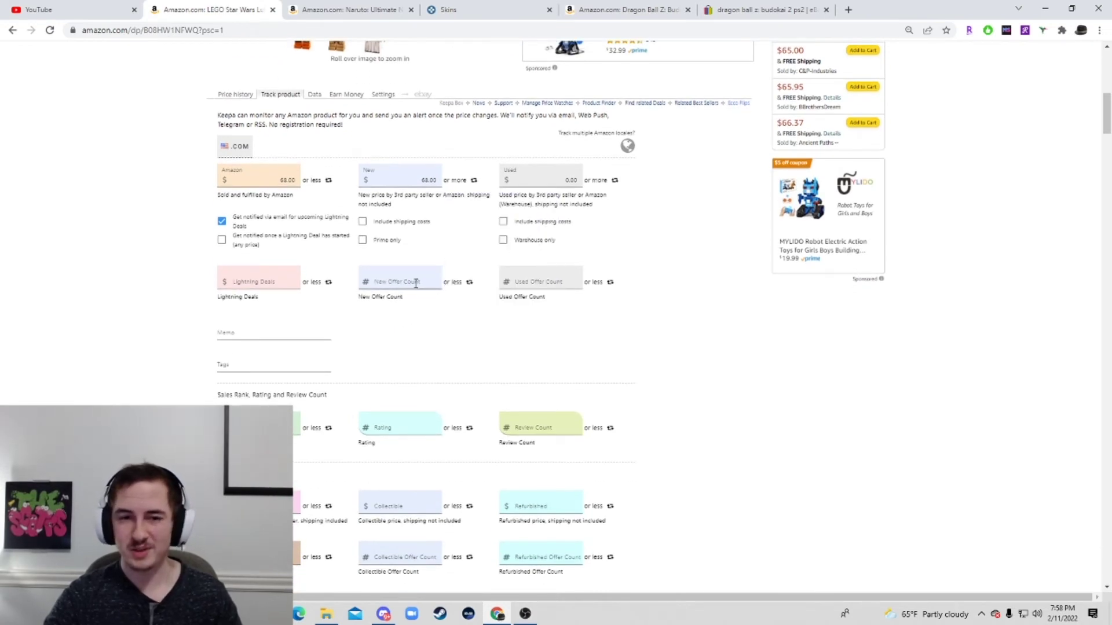
left_click(386, 278)
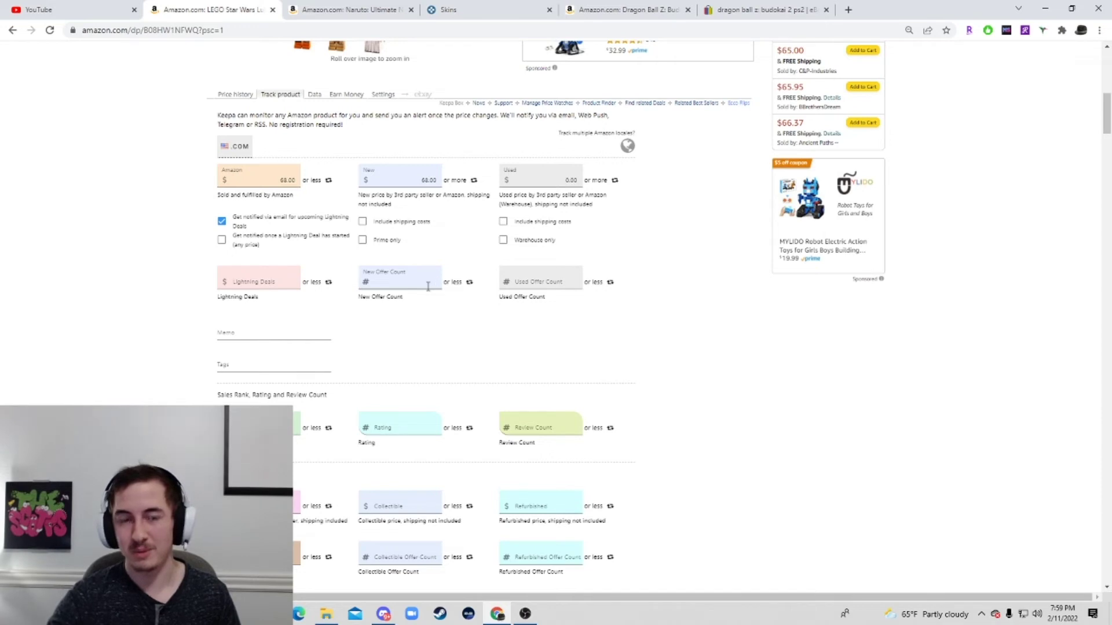
Step: Leave the New Offer Count field and return the X-Wing tracker to Basic mode
left_click(428, 287)
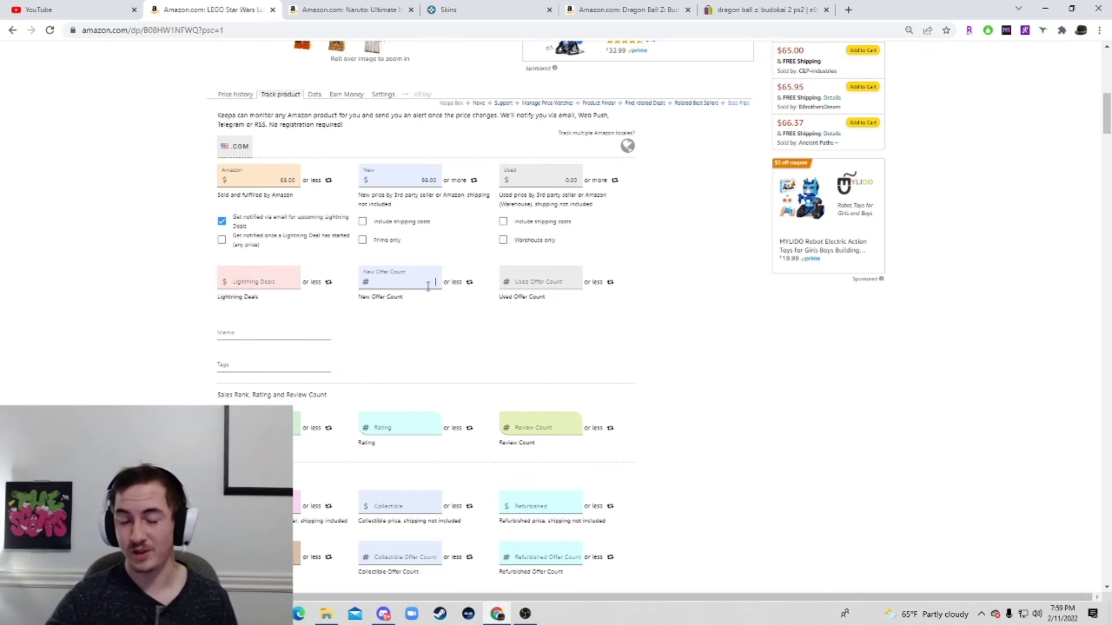
scroll(446, 336, "down", 3)
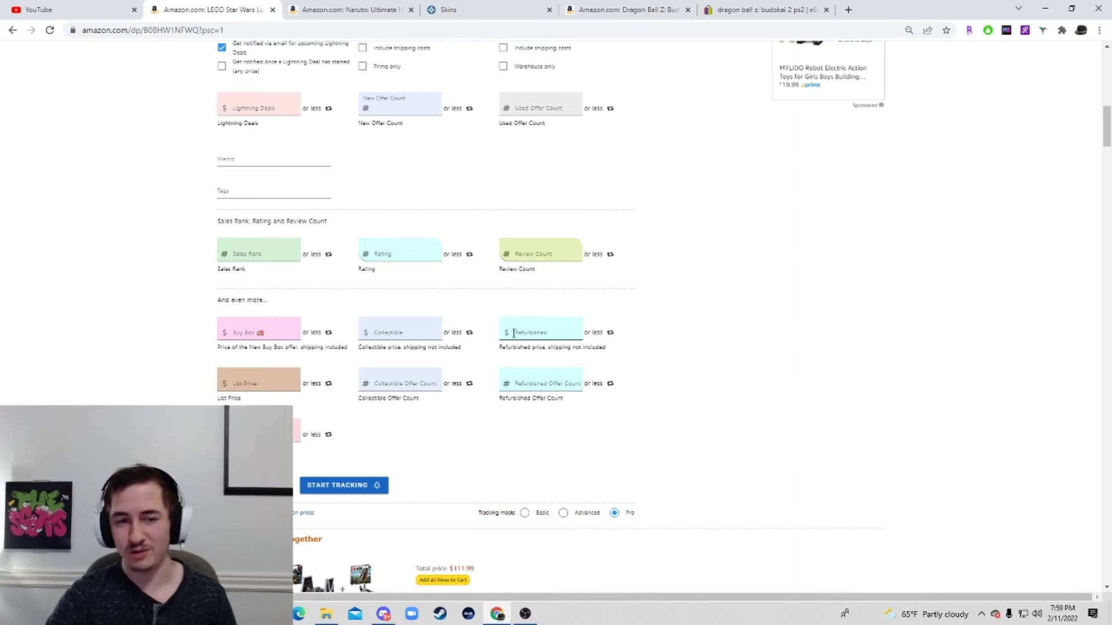
scroll(488, 402, "down", 1)
scroll(488, 406, "up", 2)
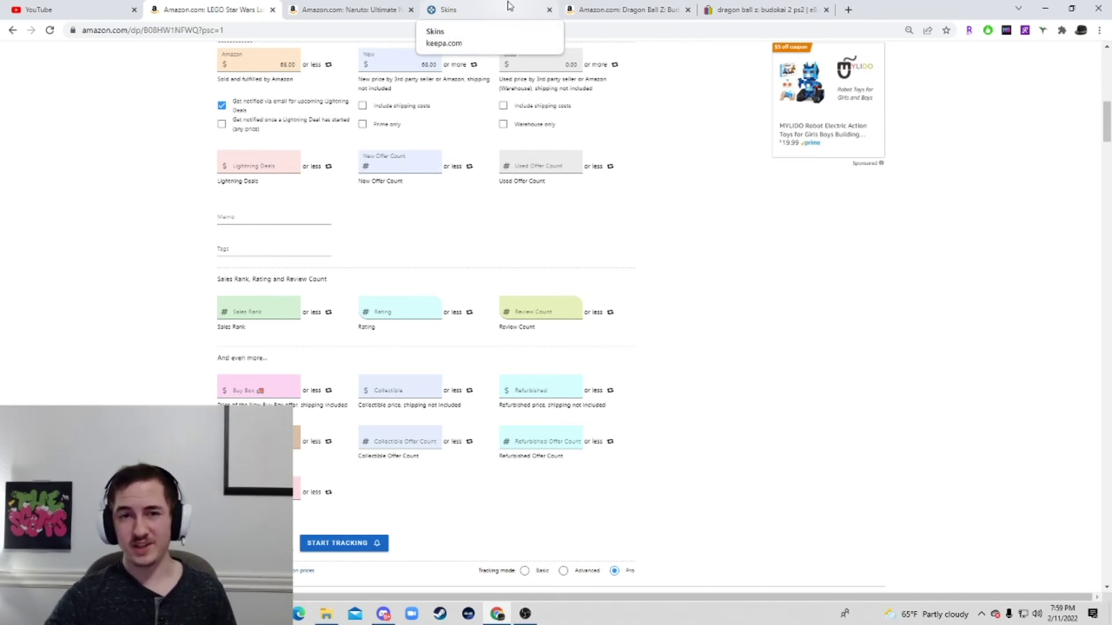
scroll(427, 325, "up", 4)
scroll(579, 382, "down", 6)
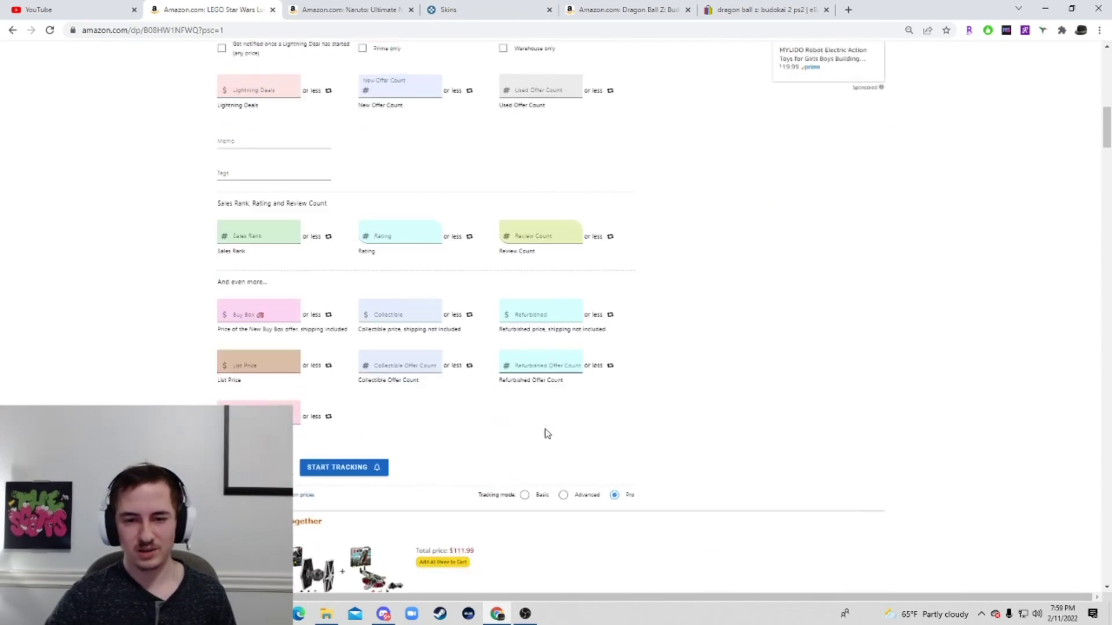
left_click(541, 454)
Step: Toggle the Amazon alert from 'or less' to 'or more' at $68.00
scroll(539, 455, "up", 2)
scroll(533, 388, "up", 5)
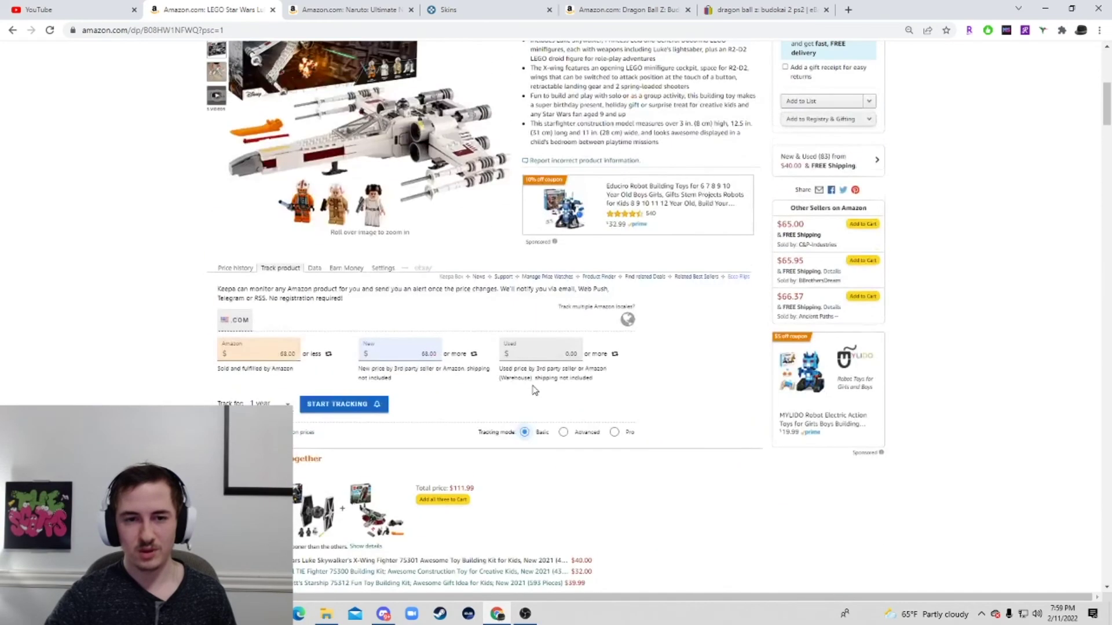
left_click(318, 360)
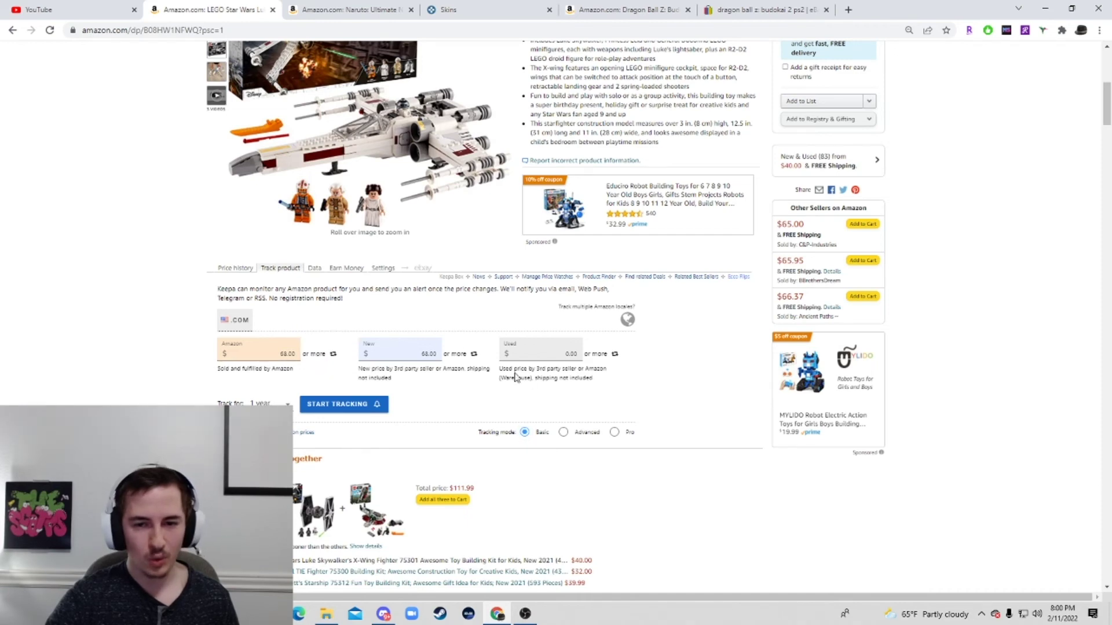
scroll(475, 425, "up", 1)
scroll(412, 419, "up", 2)
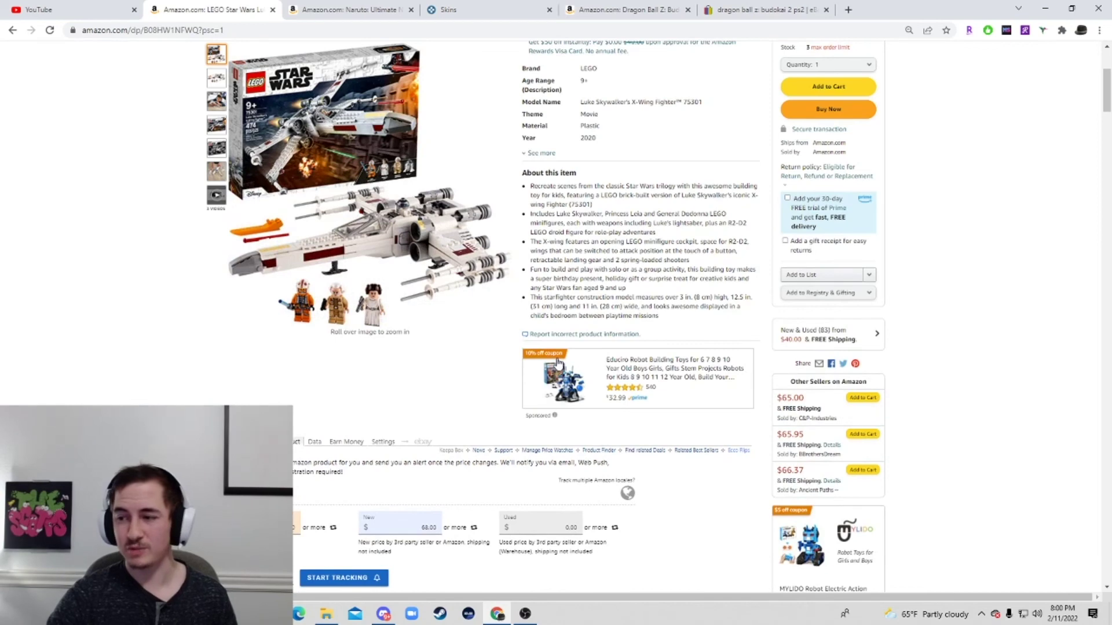
scroll(455, 423, "down", 2)
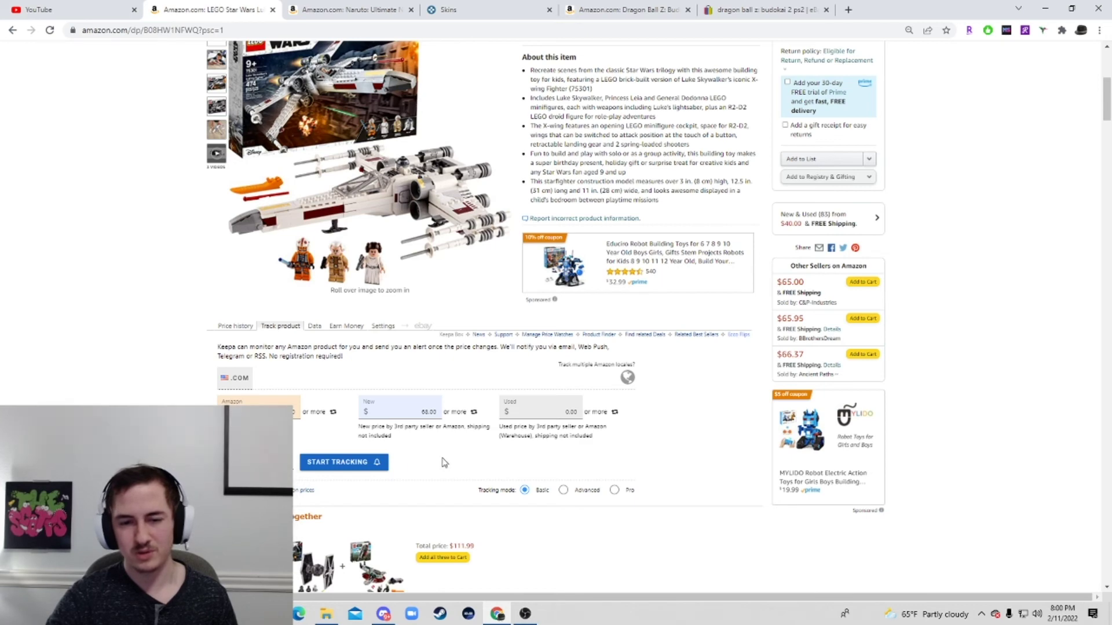
scroll(442, 463, "up", 1)
Step: Start Keepa tracking on the LEGO X-Wing listing, then return to the Skins price history on keepa.com
left_click(357, 522)
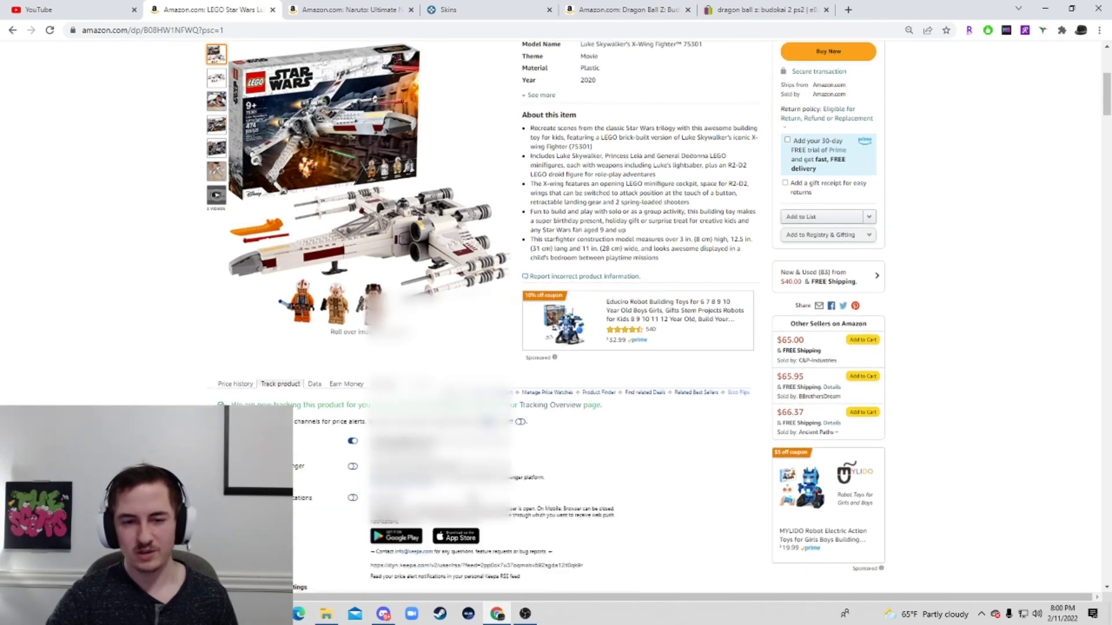
scroll(357, 521, "down", 2)
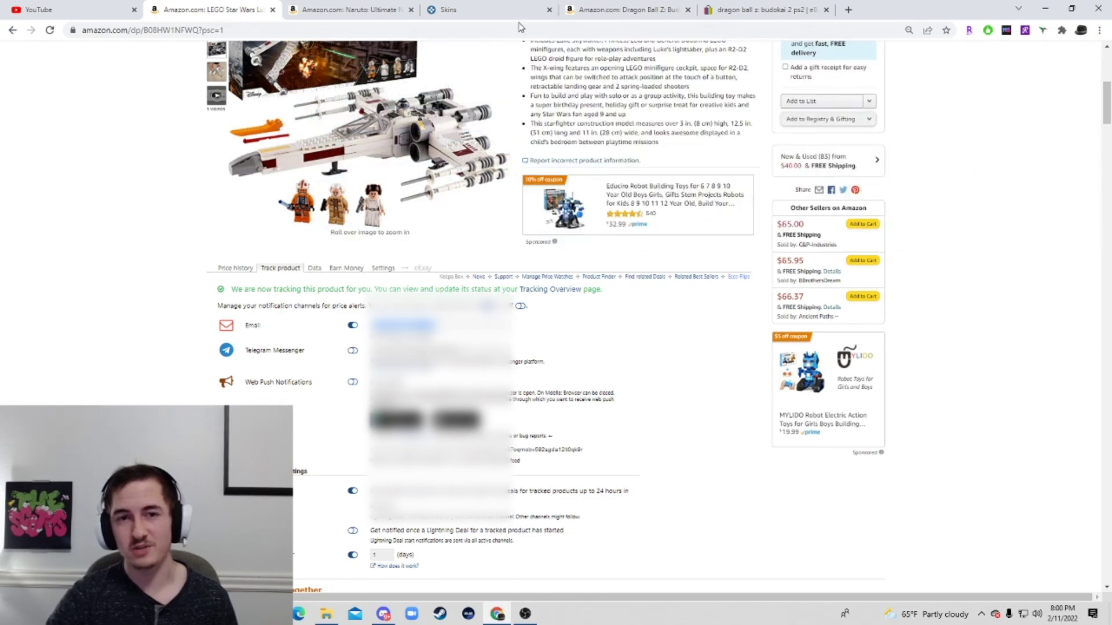
left_click(510, 7)
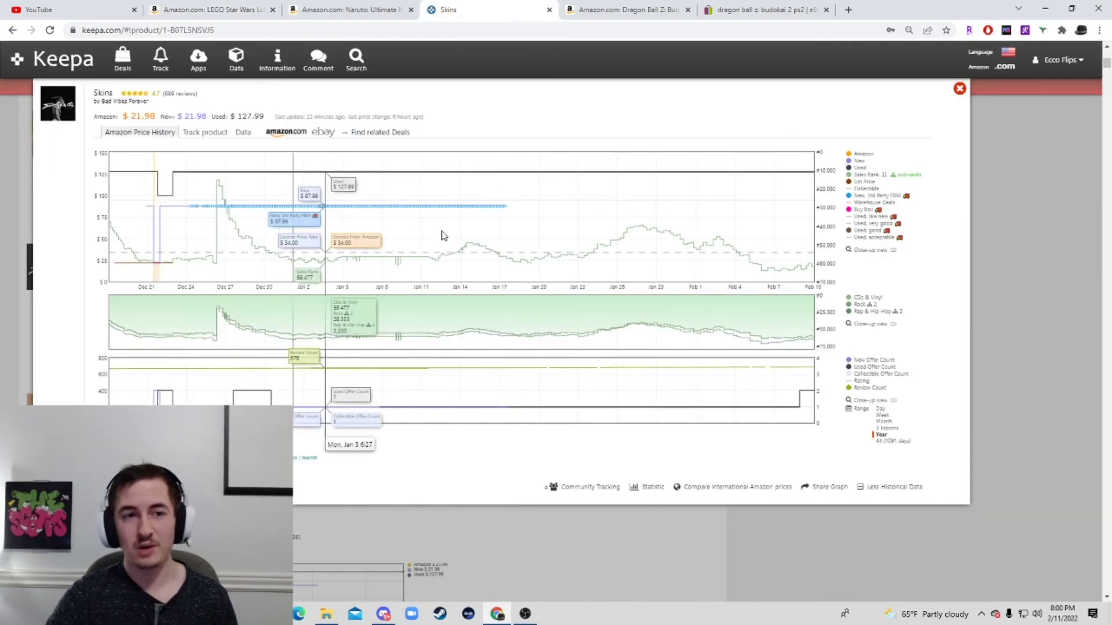
key("Escape")
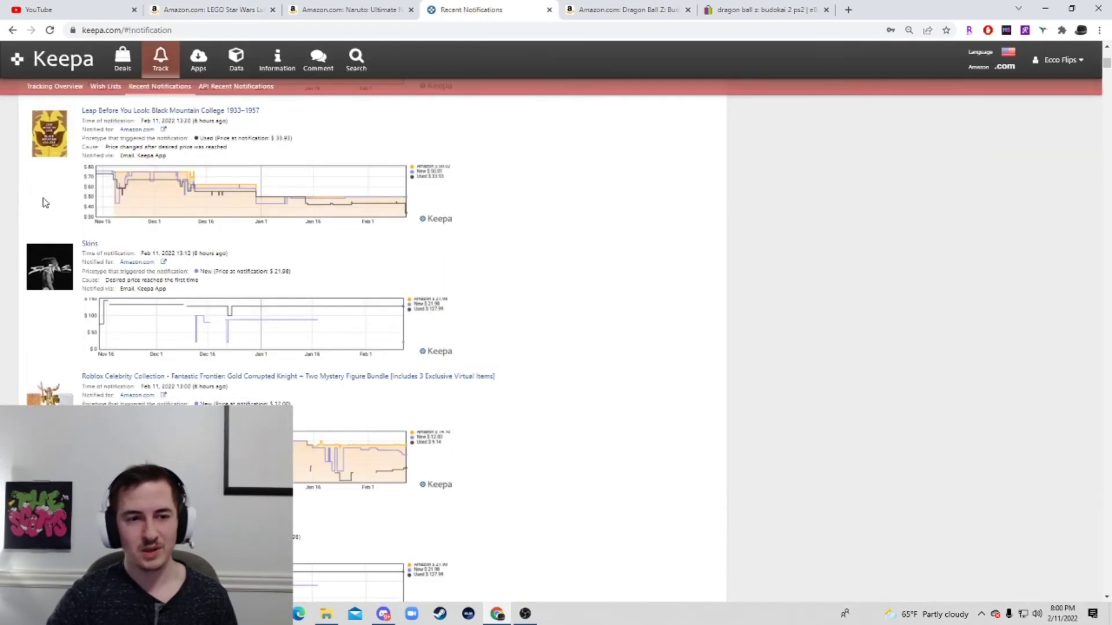
left_click(89, 243)
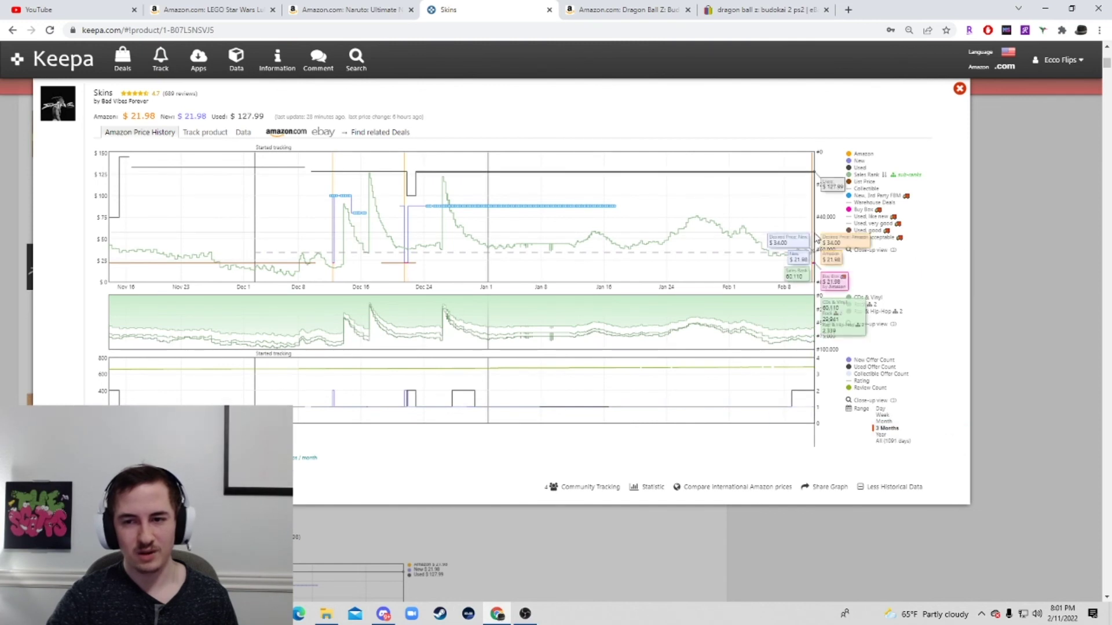
Step: Check the Skins Amazon and New $34.00 alert thresholds and their suggested prices, then close the window
left_click(206, 136)
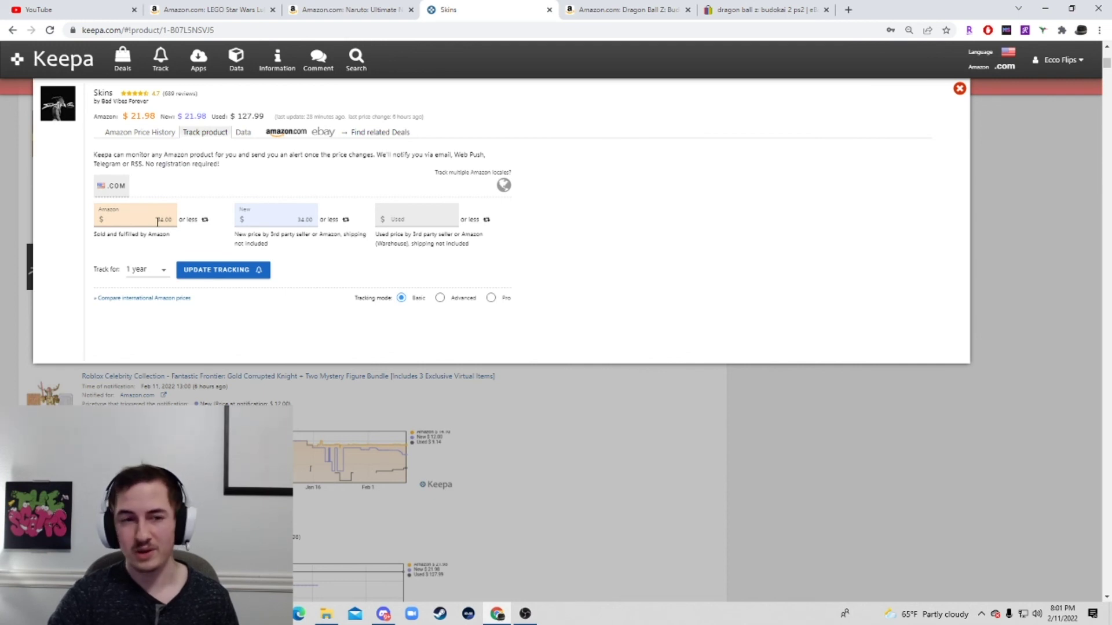
left_click(157, 222)
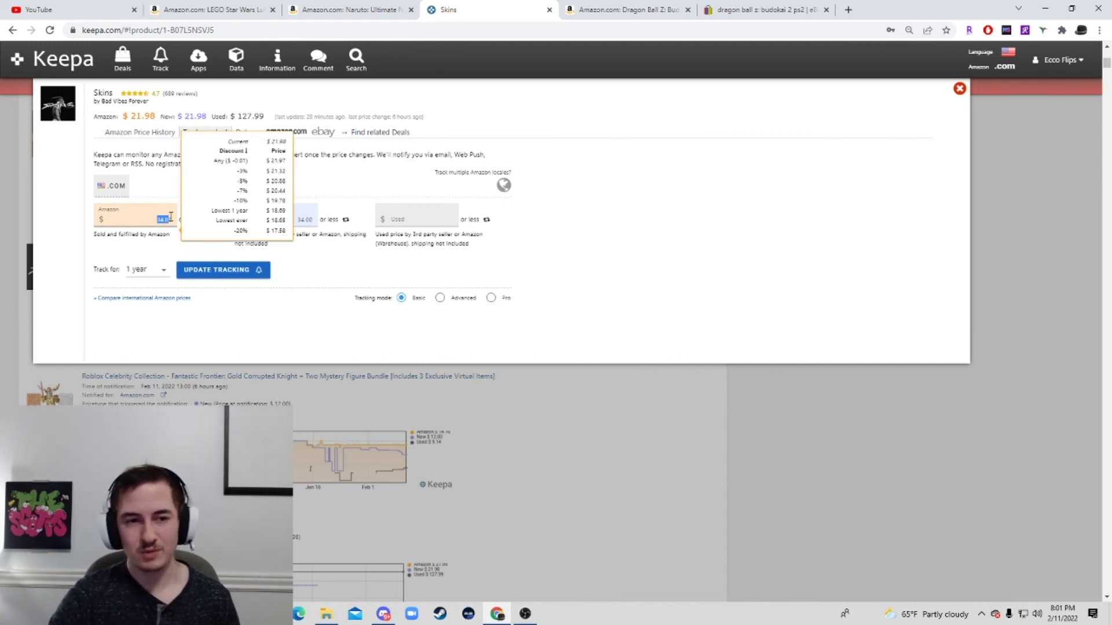
left_click(277, 221)
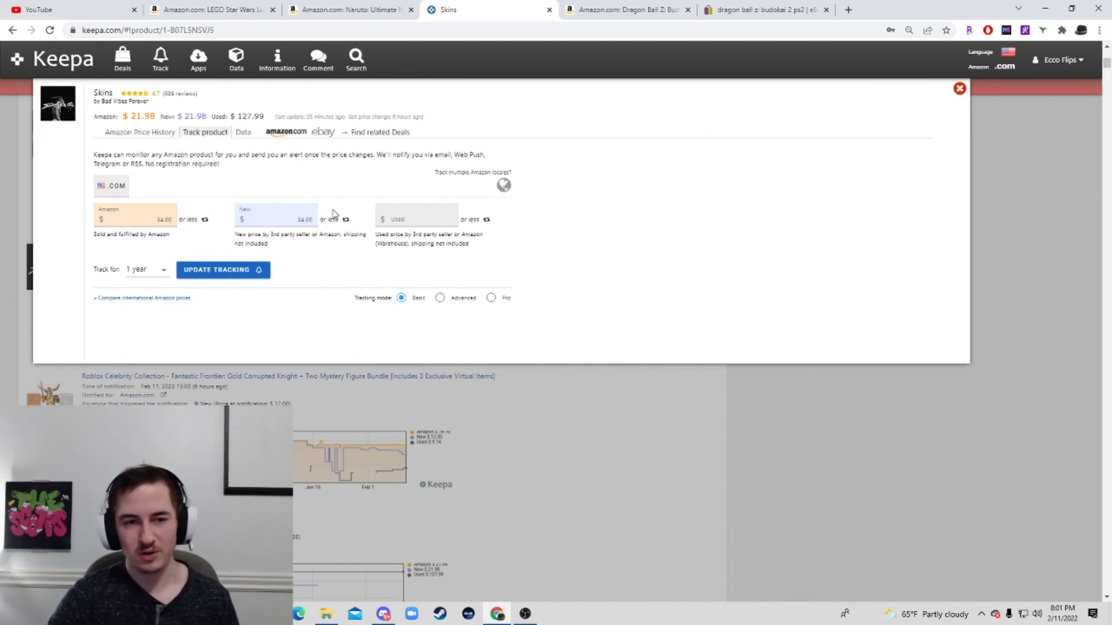
left_click(295, 222)
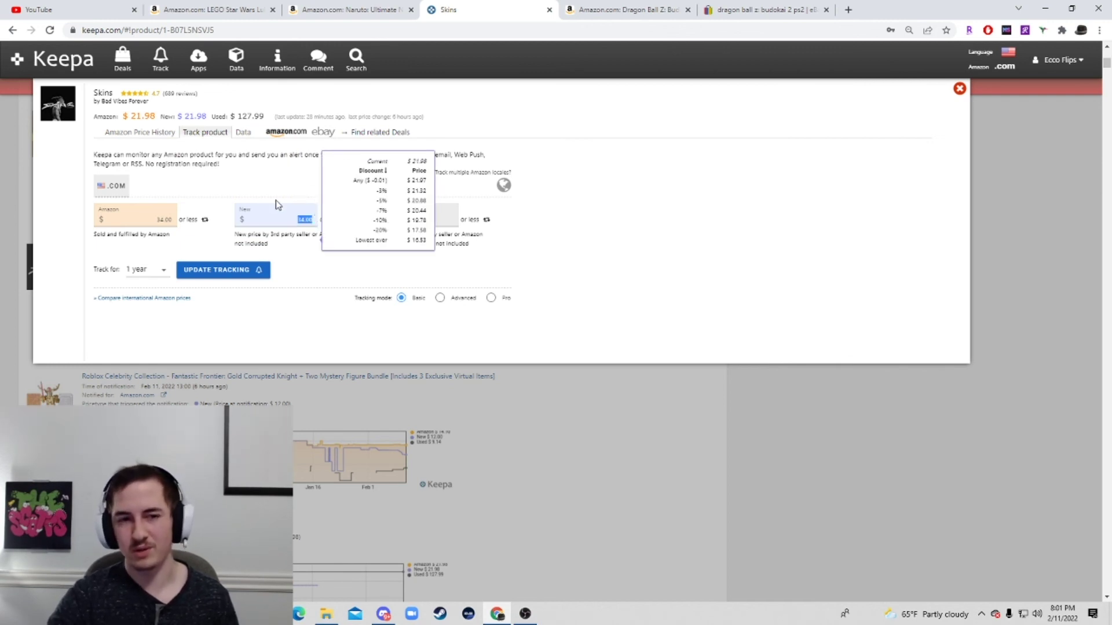
left_click(273, 195)
left_click(290, 217)
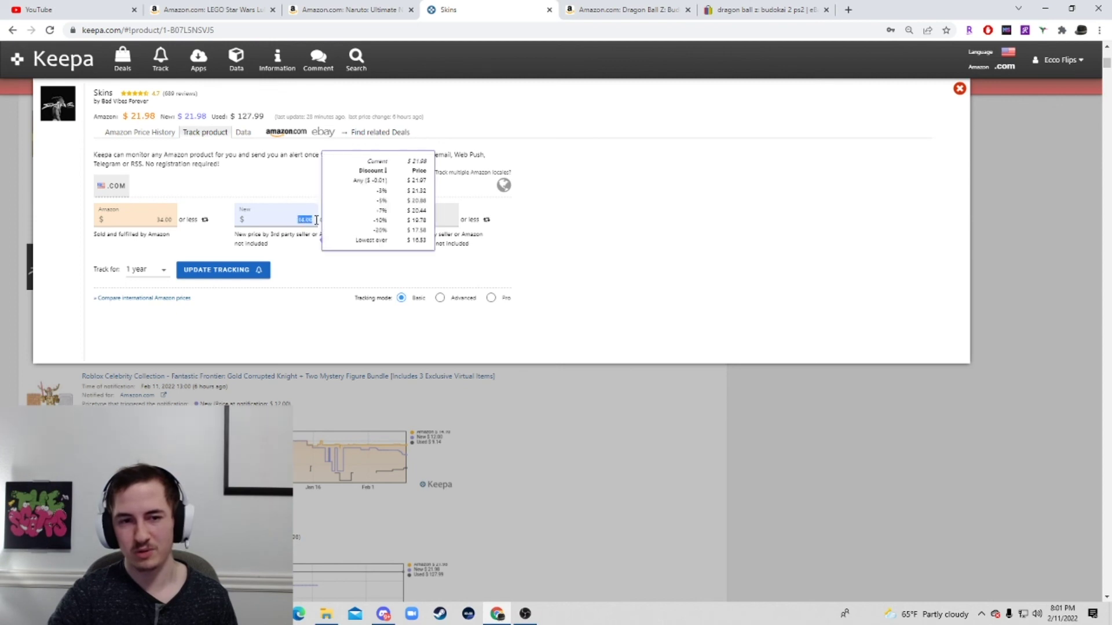
left_click(627, 377)
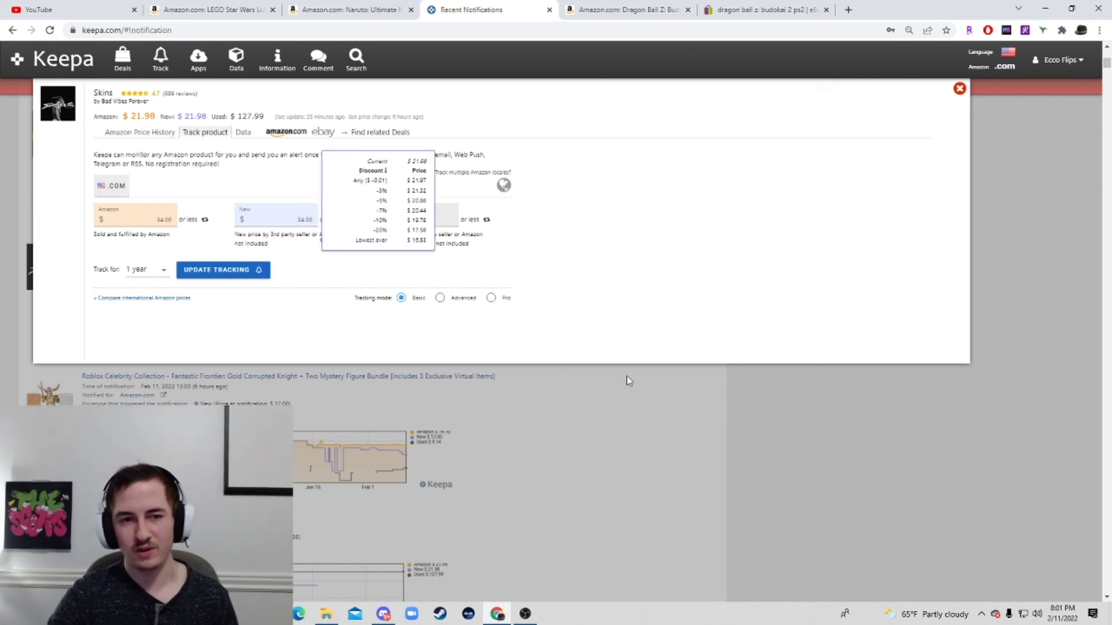